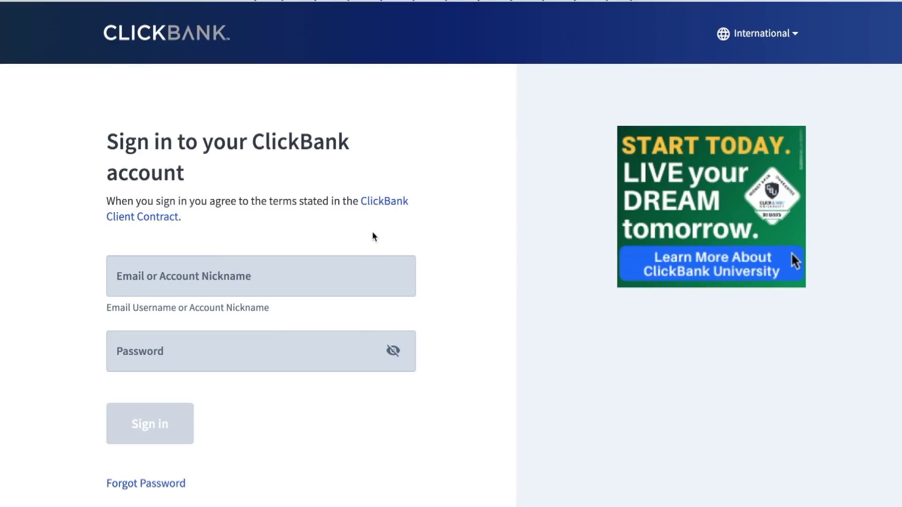
- Open the account creation form and review its required fields, password rules and terms agreement
scroll(239, 253, "down", 4)
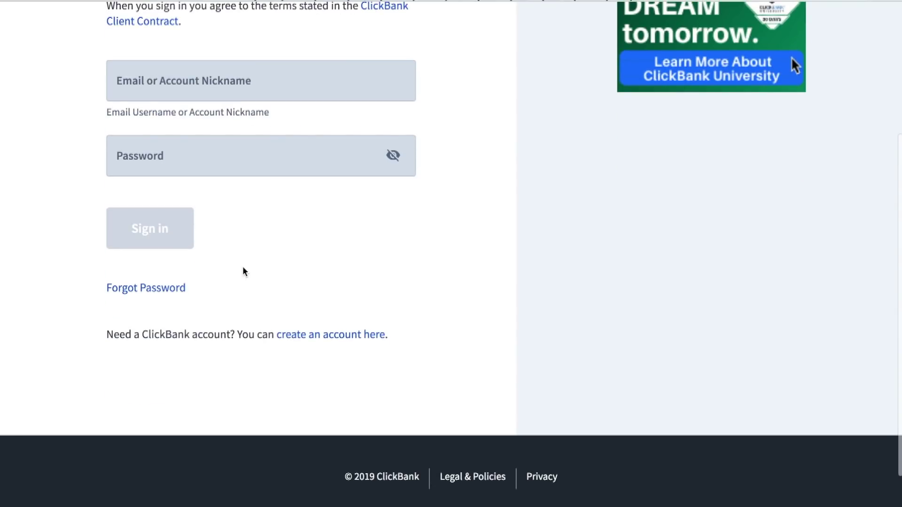
left_click(329, 338)
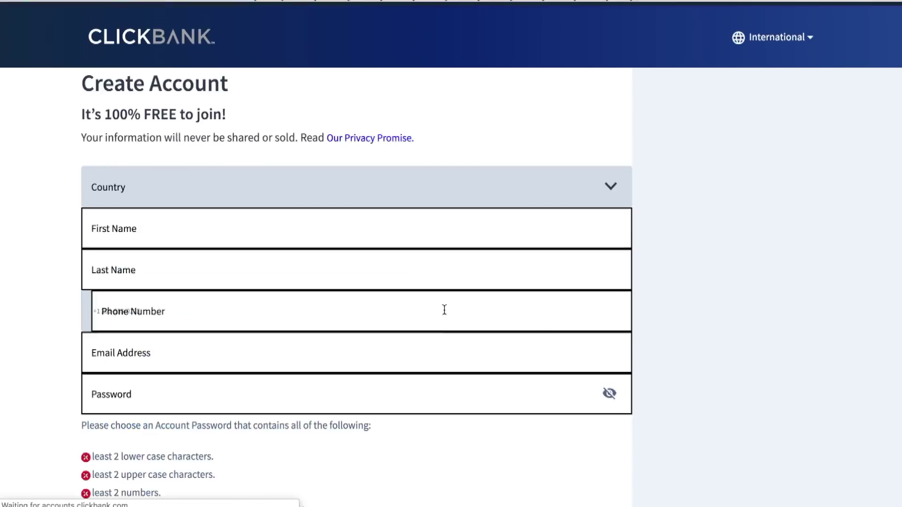
scroll(202, 266, "down", 3)
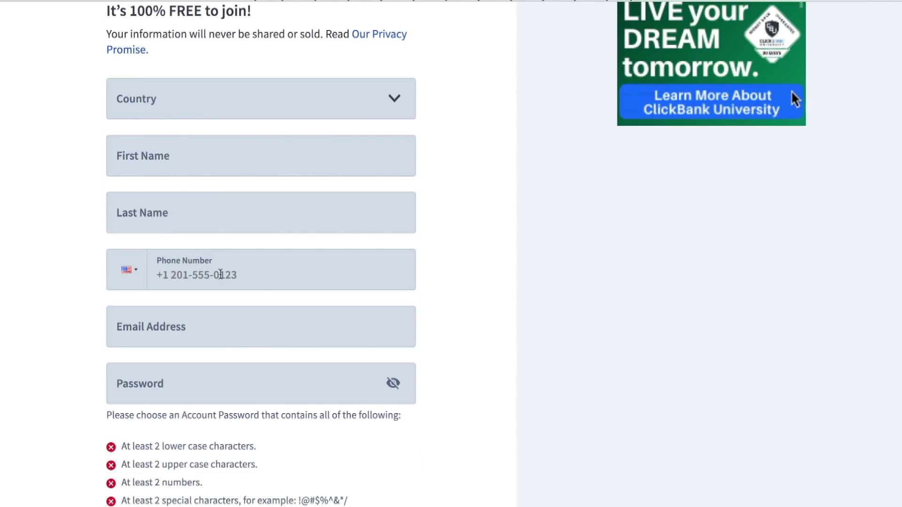
scroll(220, 275, "down", 3)
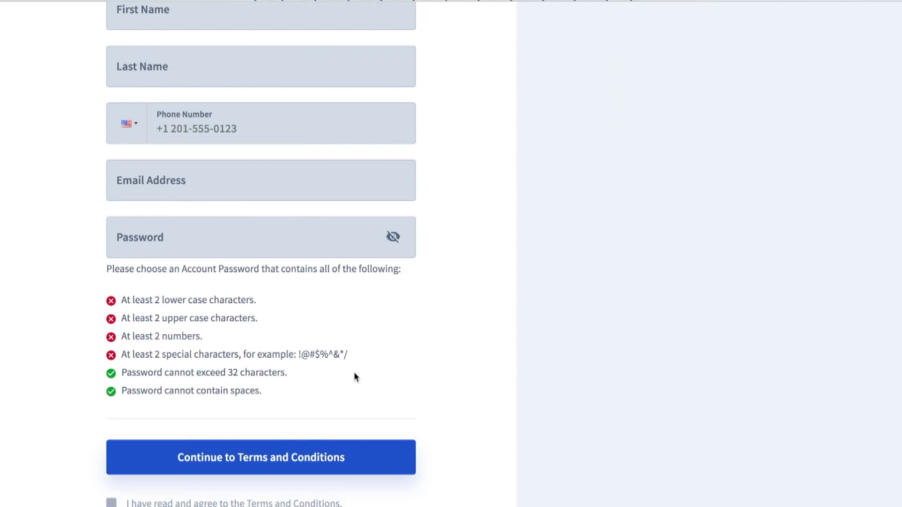
scroll(354, 376, "down", 7)
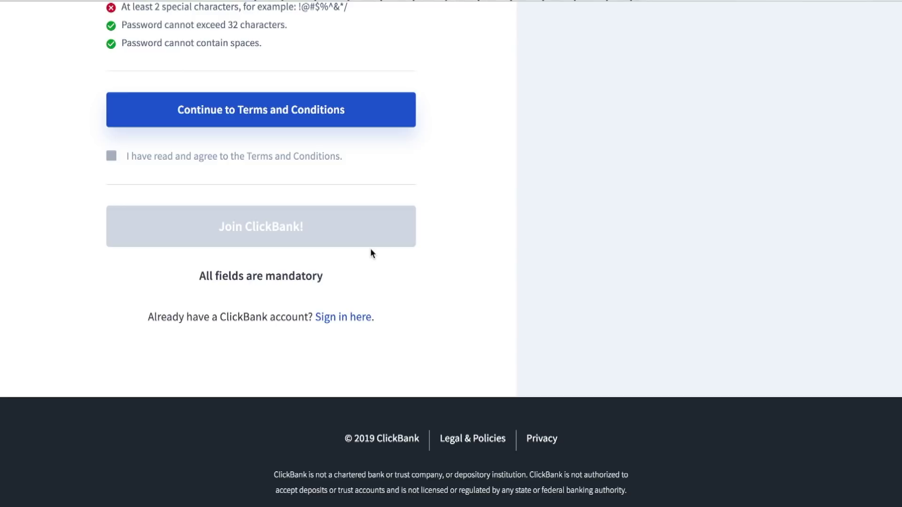
scroll(370, 249, "up", 6)
scroll(370, 254, "down", 6)
- Return to the sign-in page and sign in with the account's email or nickname
left_click(341, 304)
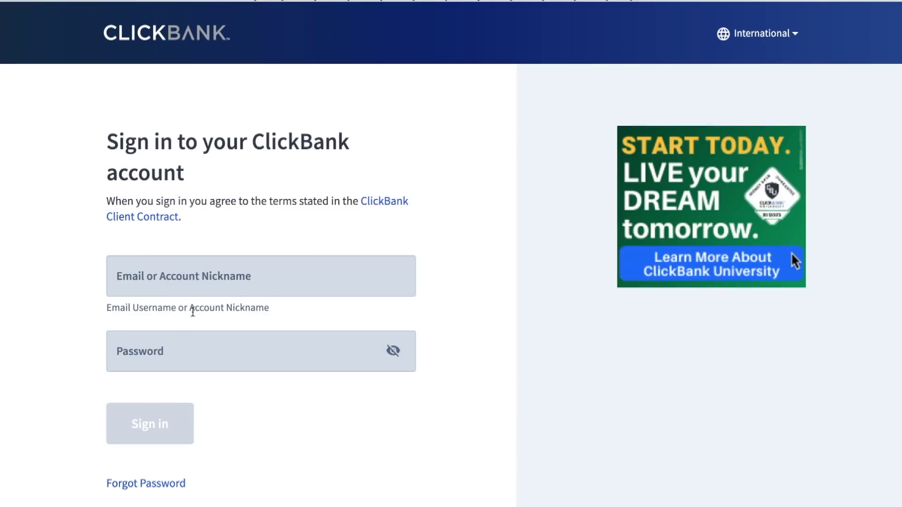
left_click(170, 277)
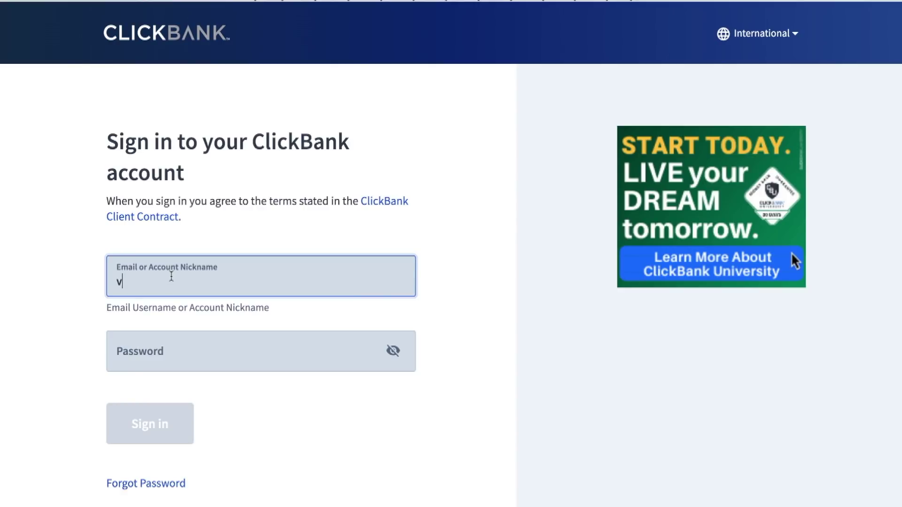
type("v")
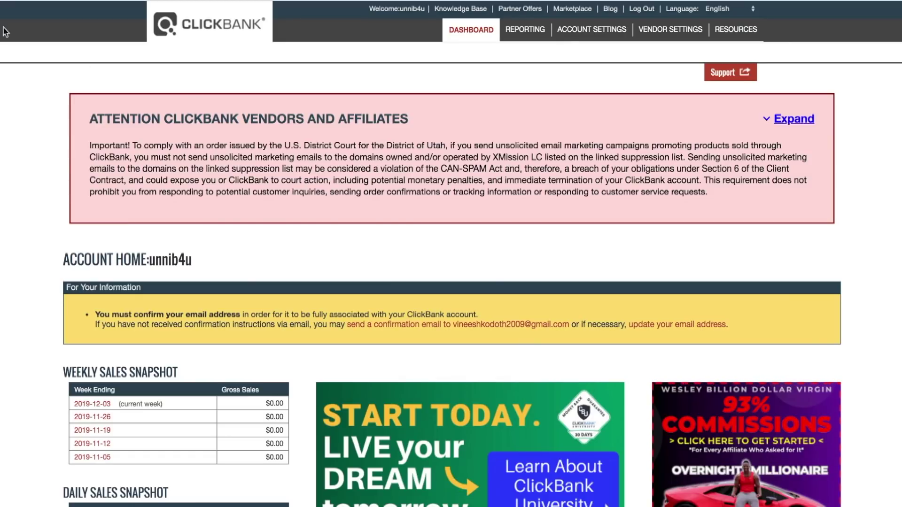
- Open the ClickBank University page from the promotional banner on the account dashboard
scroll(464, 359, "down", 3)
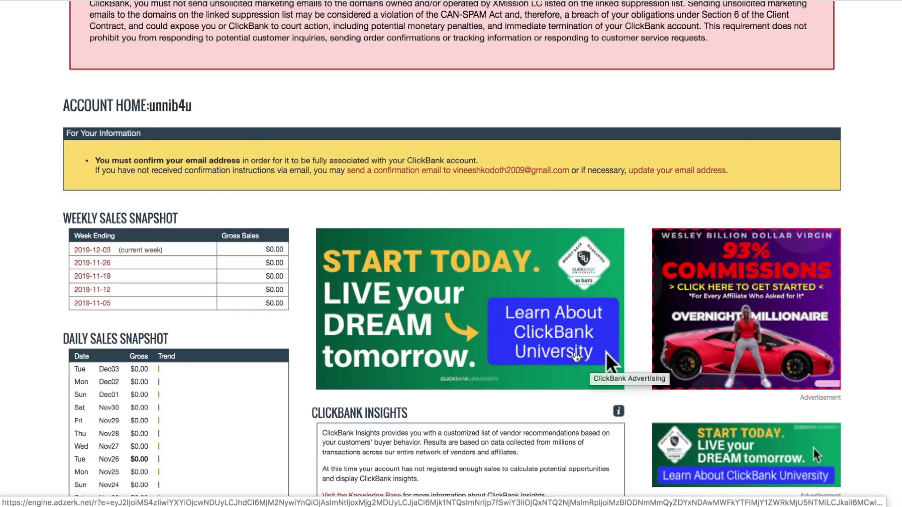
right_click(520, 321)
left_click(545, 328)
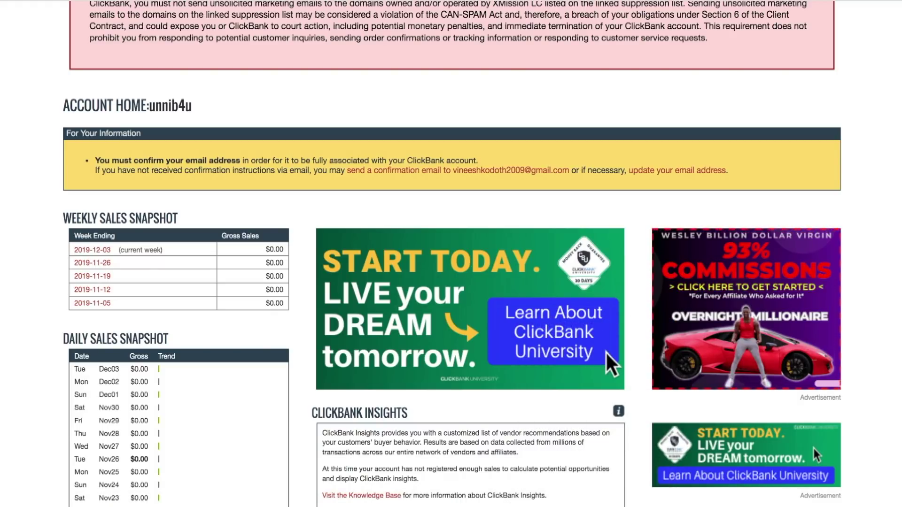
left_click(606, 351)
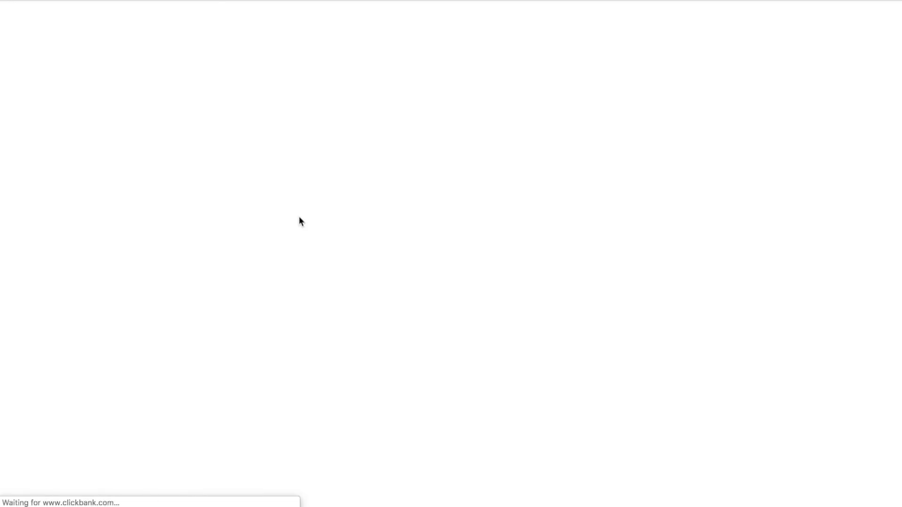
- Pause the introduction video and read through the ClickBank University 2.0 offer and its included training
scroll(306, 386, "down", 3)
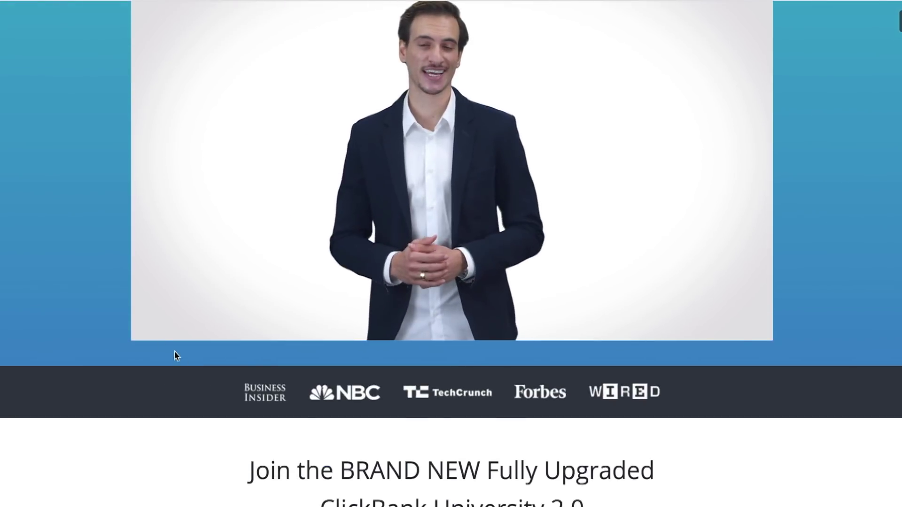
left_click(145, 328)
scroll(753, 267, "up", 2)
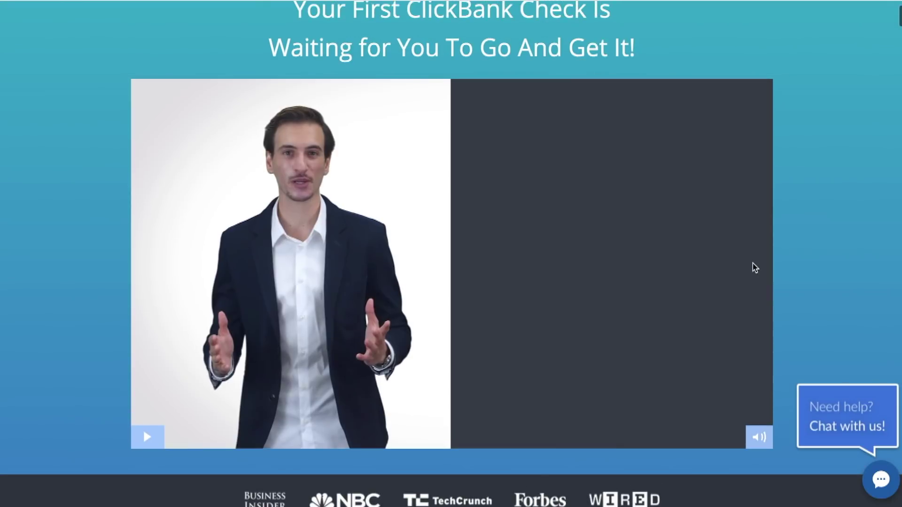
scroll(755, 266, "down", 5)
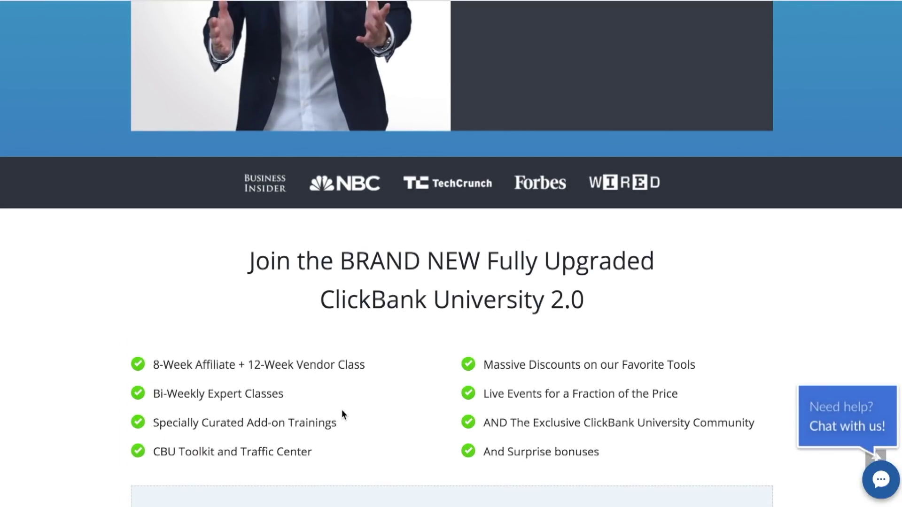
scroll(342, 415, "down", 2)
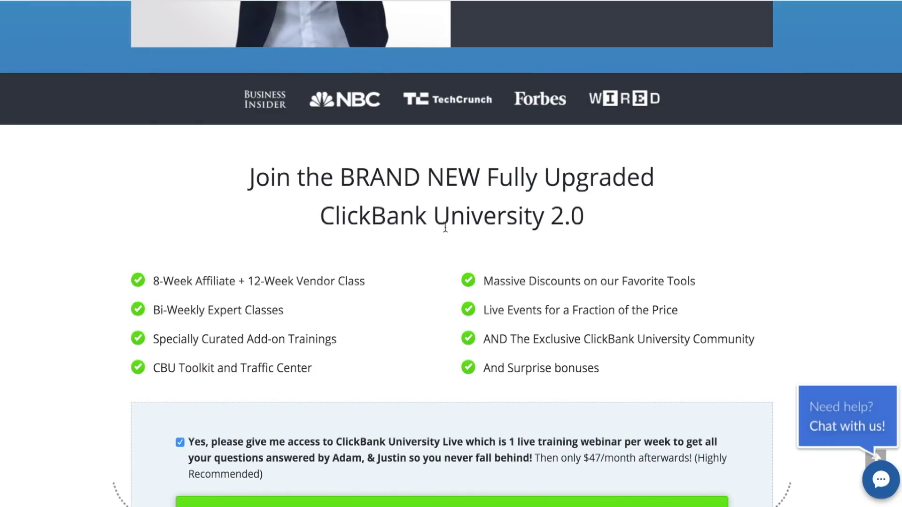
scroll(321, 309, "down", 10)
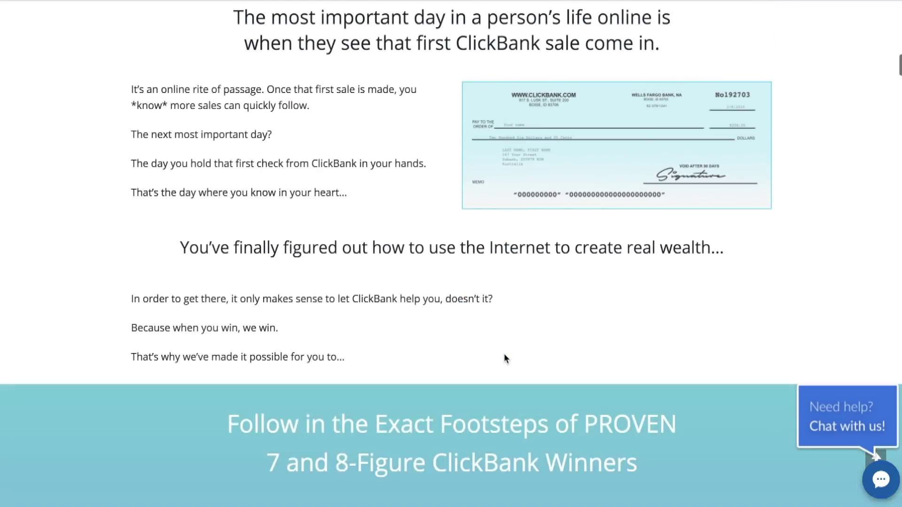
scroll(504, 358, "up", 15)
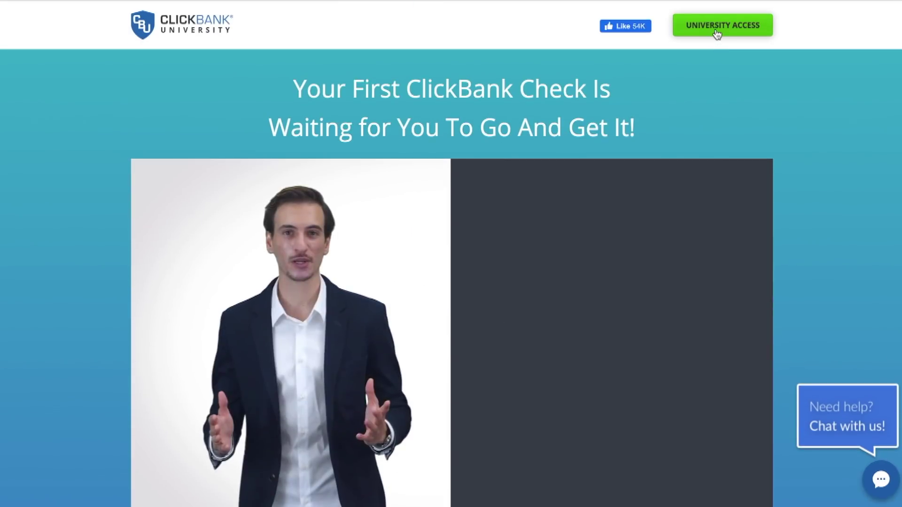
left_click(715, 33)
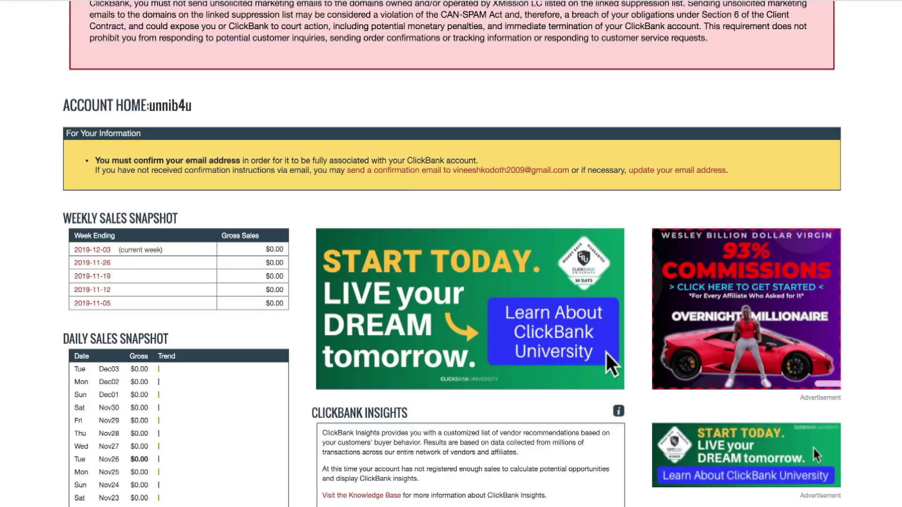
- Examine the dashboard's weekly and daily sales snapshots, ClickBank Insights and transaction quality sections
scroll(268, 238, "down", 4)
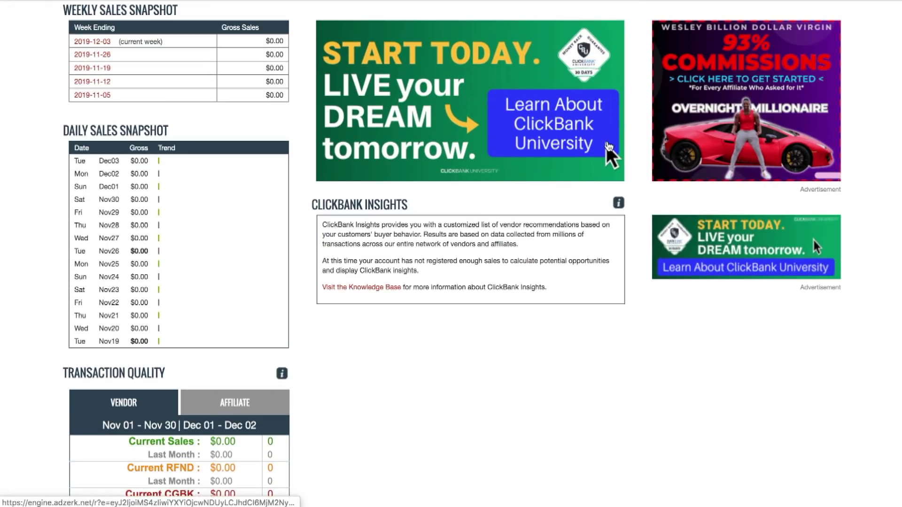
scroll(610, 147, "up", 5)
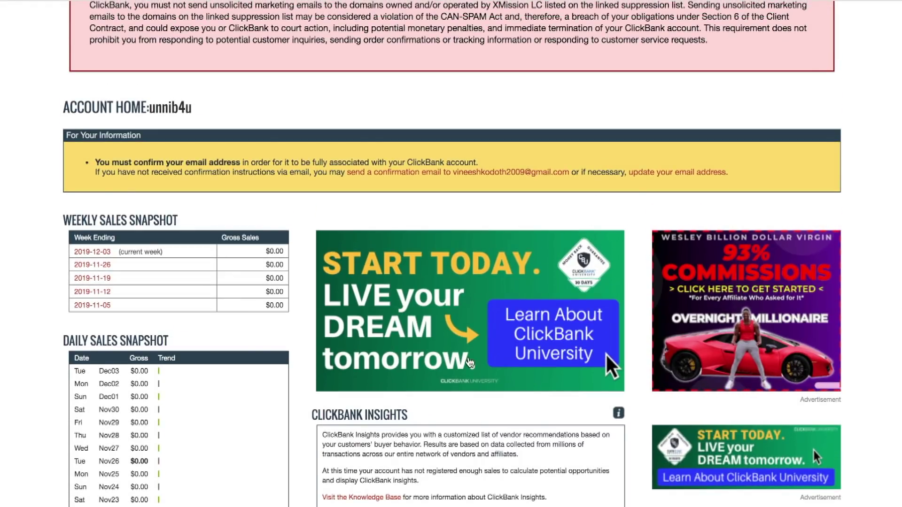
scroll(458, 370, "down", 8)
scroll(457, 370, "up", 10)
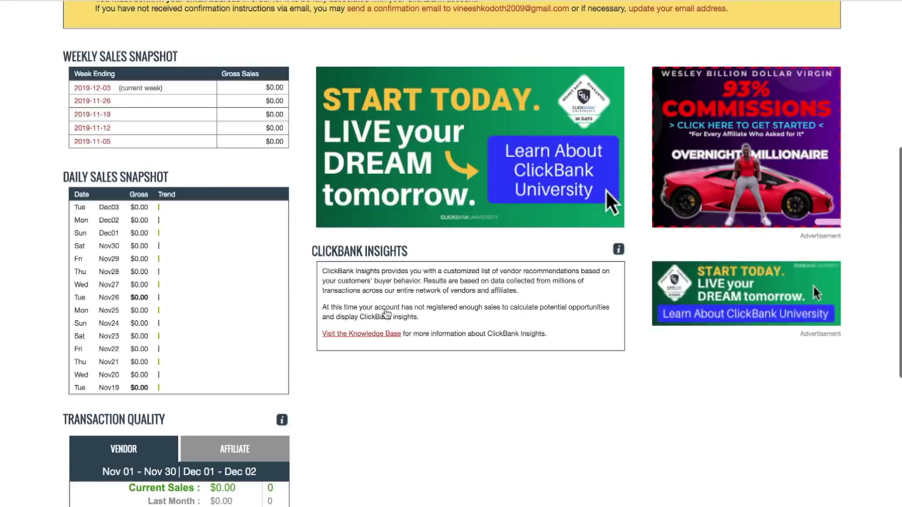
scroll(506, 195, "up", 2)
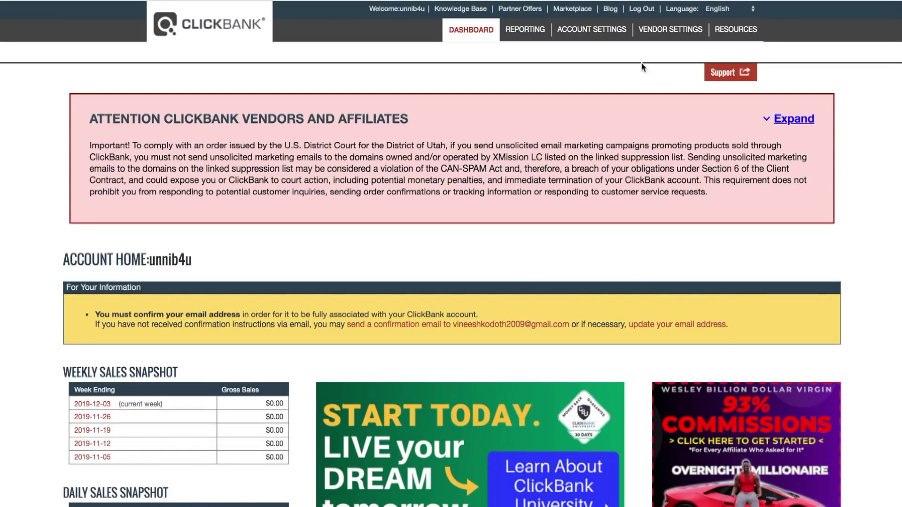
- Open the Vendor Settings overview and read the descriptions for new vendors and affiliates
left_click(660, 31)
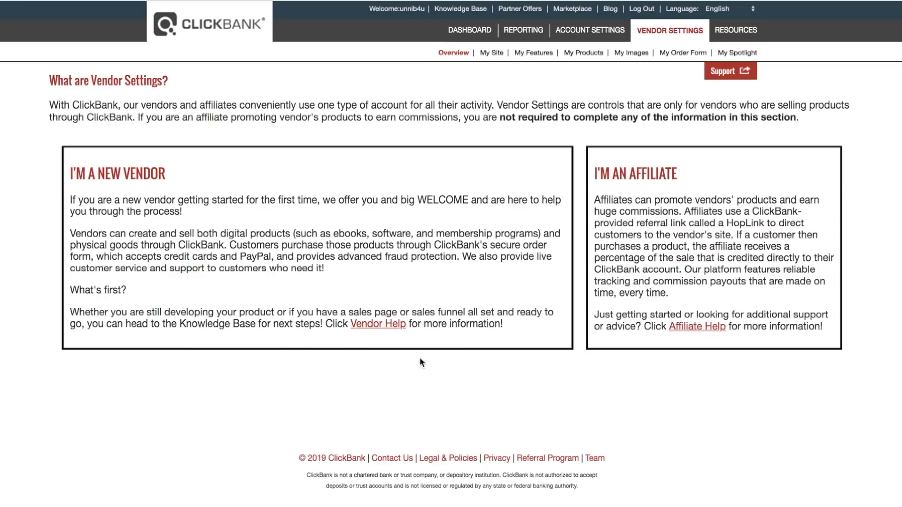
left_click(539, 38)
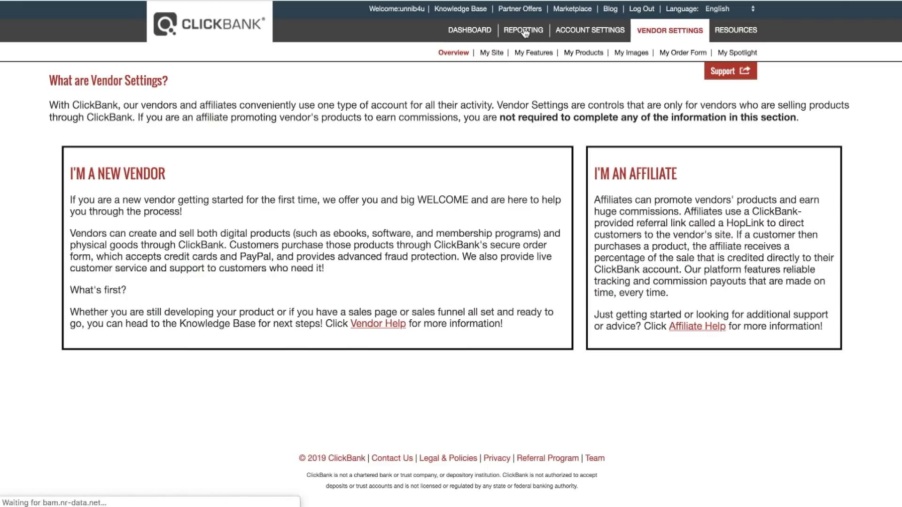
left_click(568, 41)
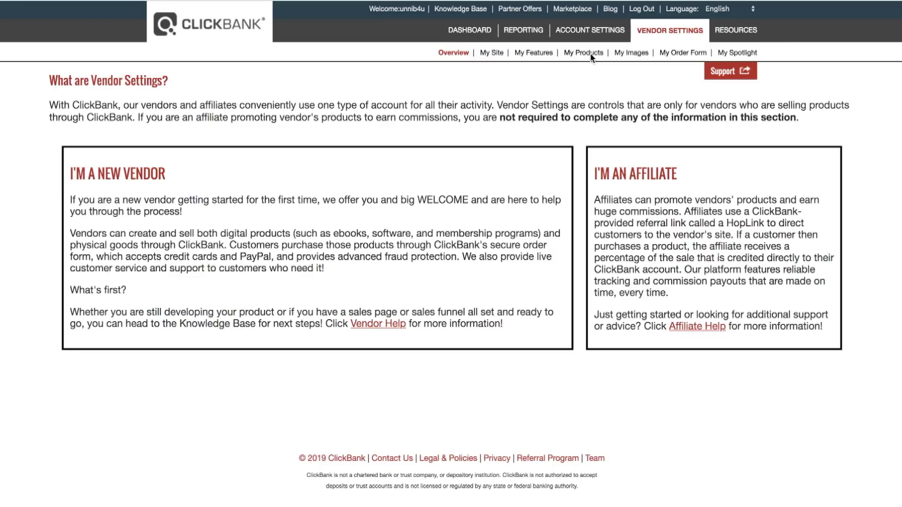
left_click(590, 53)
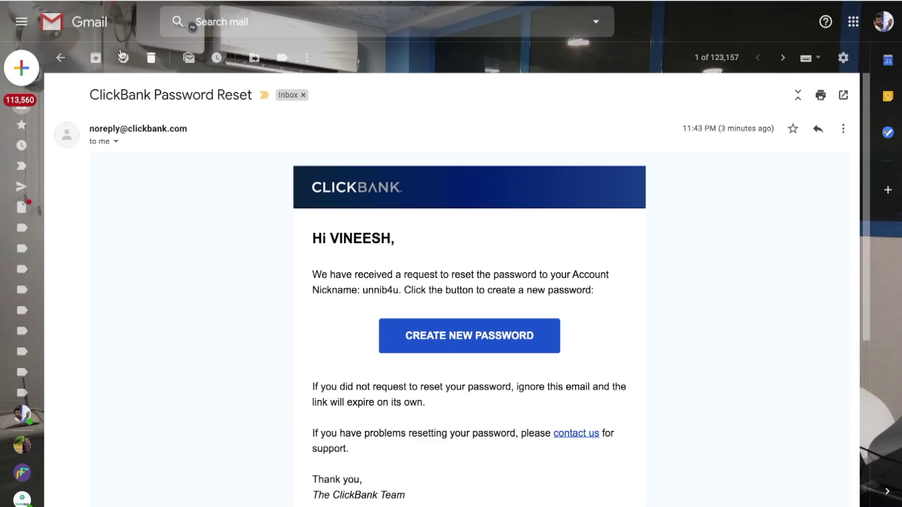
- Leave the password reset email in Gmail and examine the affiliate hops analytics in ClickBank's Reporting section
left_click(60, 58)
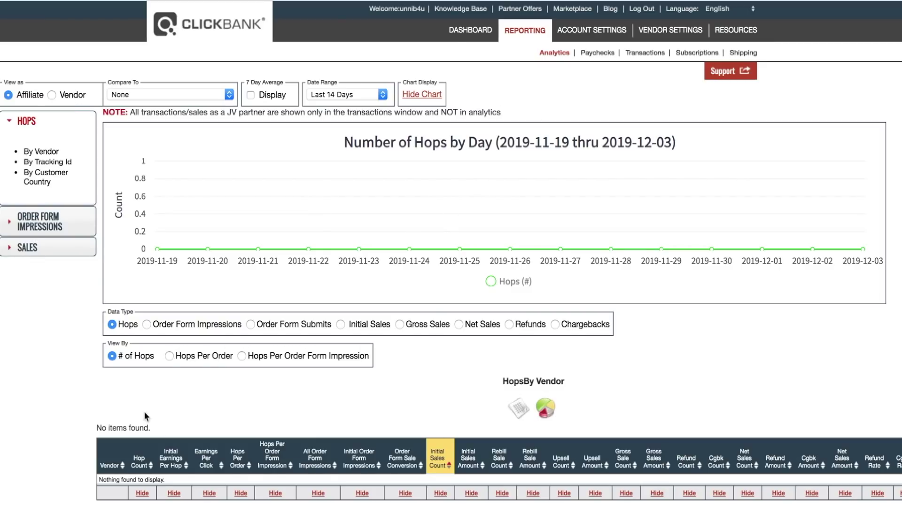
scroll(213, 367, "down", 3)
scroll(747, 406, "up", 3)
- Return to the dashboard and view the Transaction Quality figures for both the vendor and affiliate roles
left_click(467, 31)
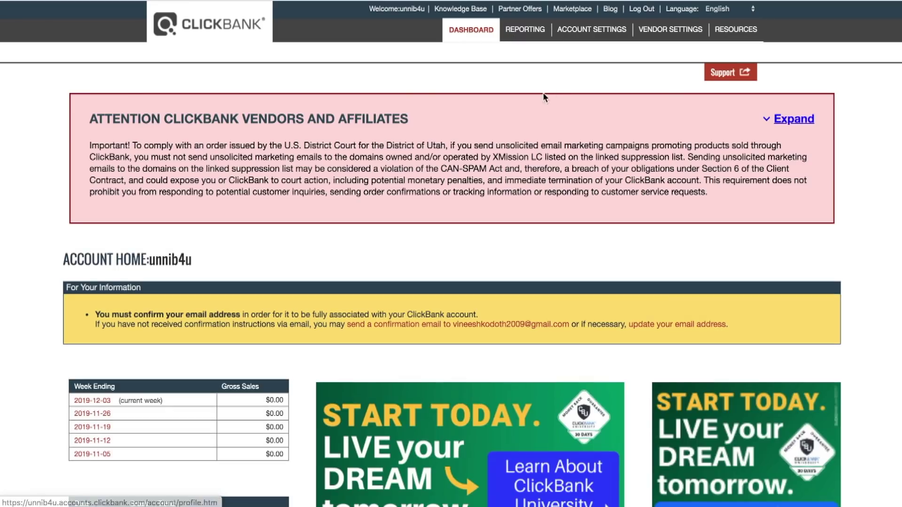
scroll(545, 96, "down", 6)
scroll(545, 98, "up", 6)
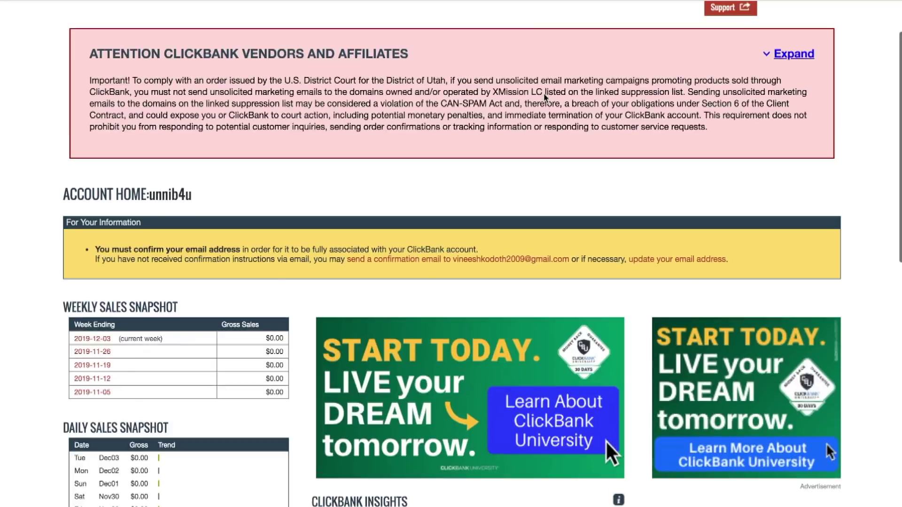
scroll(544, 95, "down", 13)
left_click(199, 171)
left_click(149, 181)
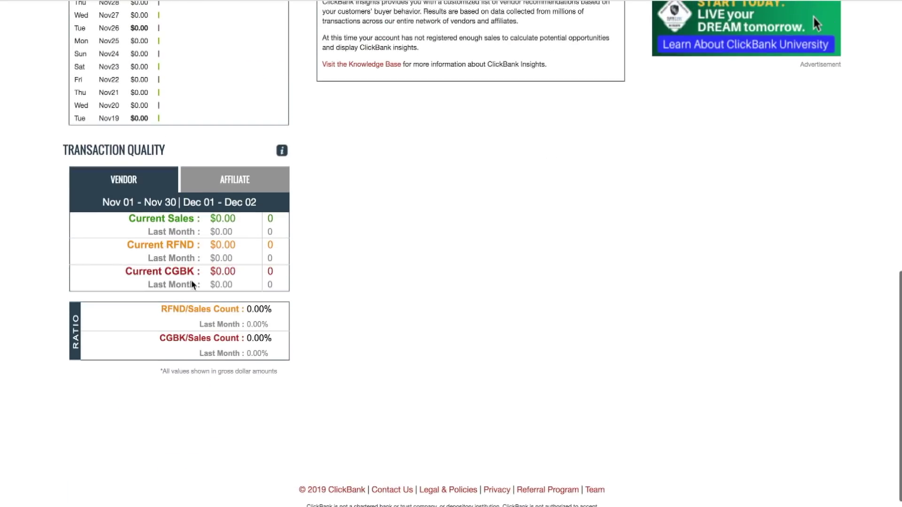
left_click(209, 185)
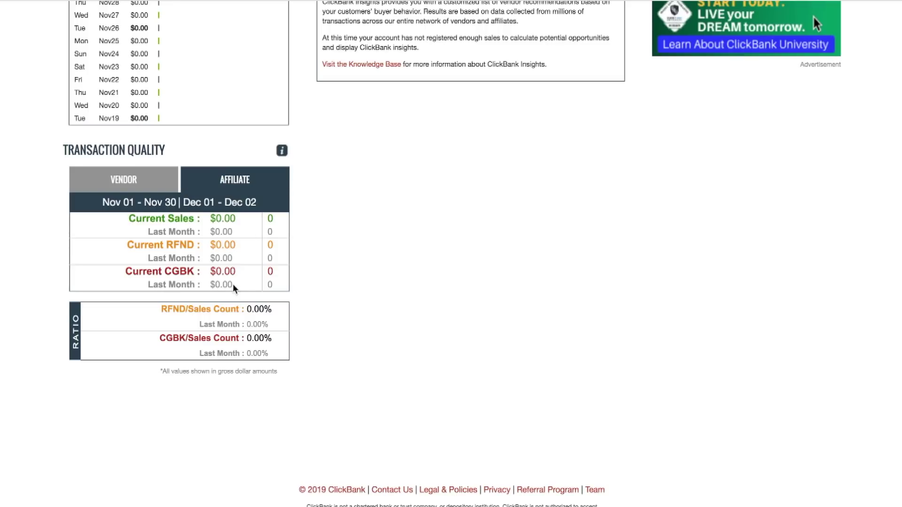
scroll(387, 238, "up", 15)
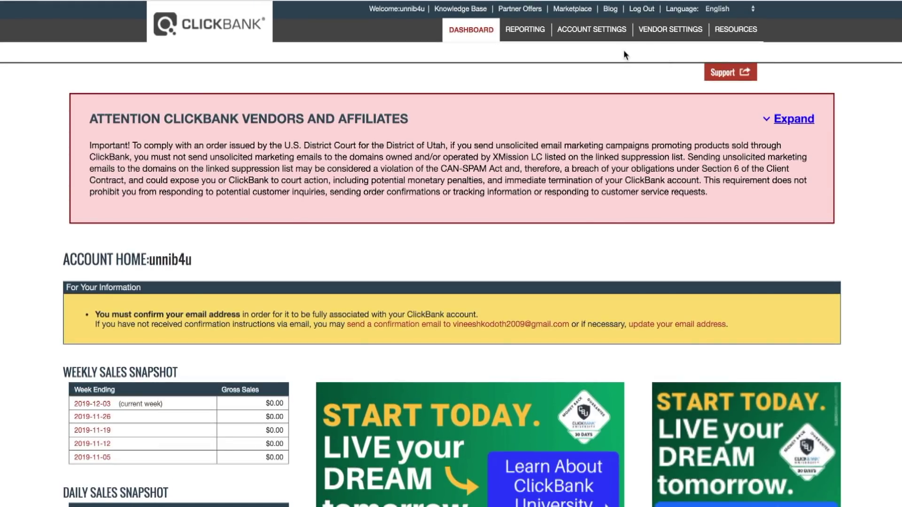
- Open the ClickBank Marketplace and look through the full list of product categories, from Arts & Entertainment to Travel
left_click(578, 16)
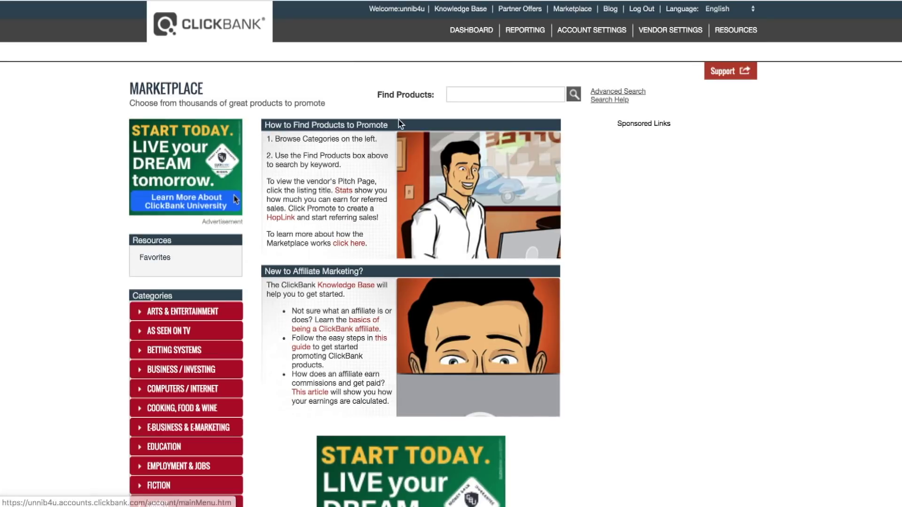
scroll(314, 295, "down", 6)
scroll(314, 296, "up", 4)
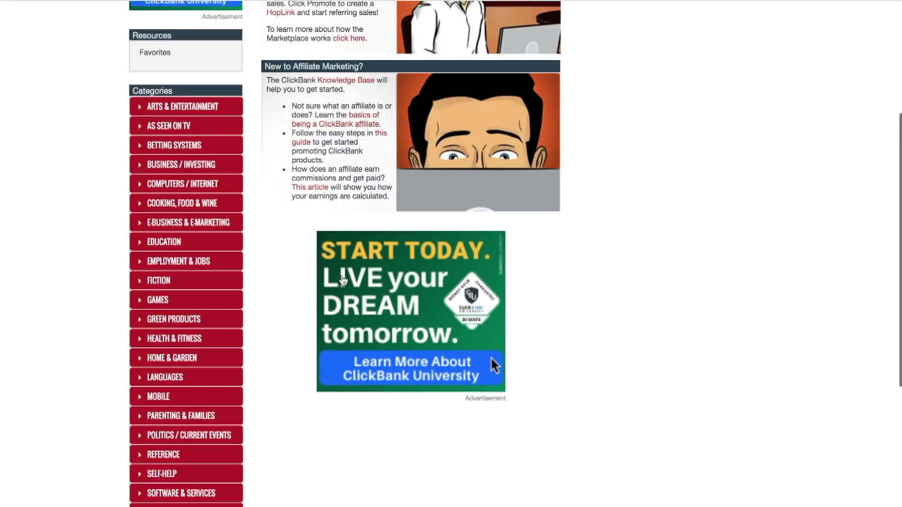
scroll(282, 235, "down", 5)
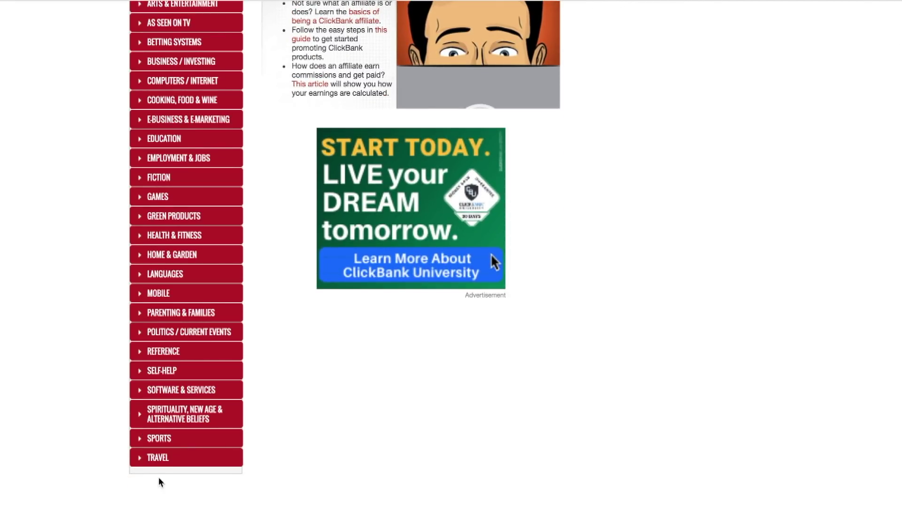
- Open the Software & Services category of the Marketplace and narrow its products to the Video subcategory
left_click(200, 393)
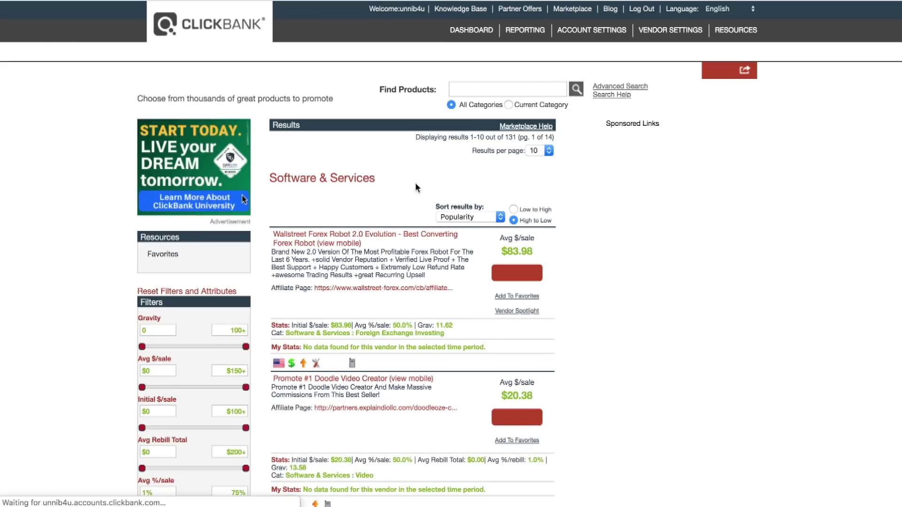
scroll(264, 299, "down", 15)
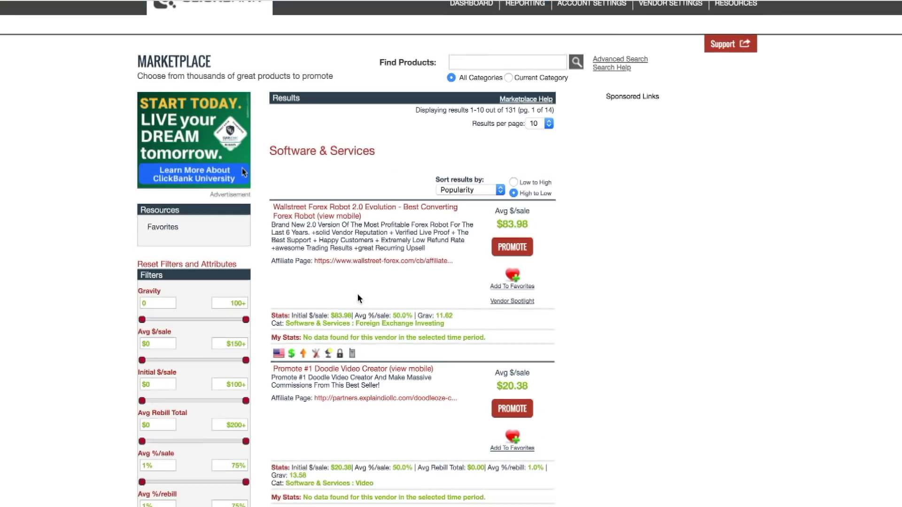
scroll(263, 299, "down", 7)
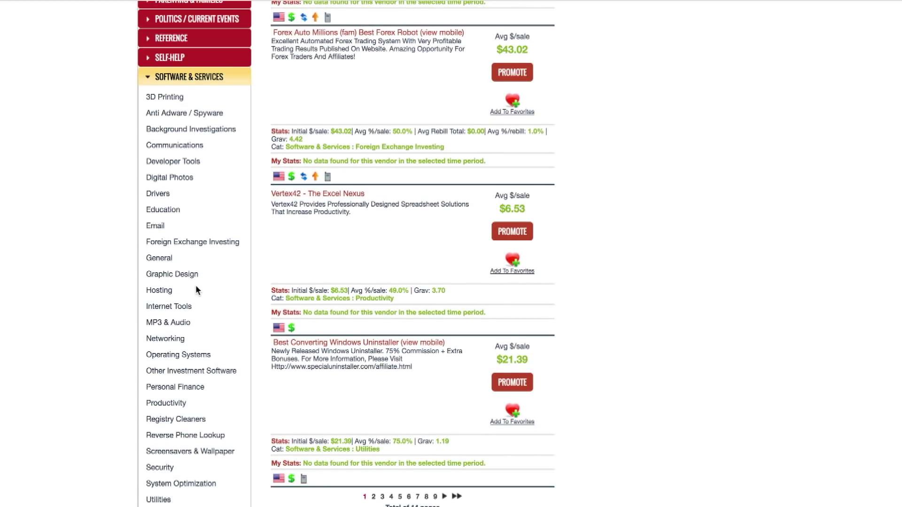
scroll(196, 290, "down", 3)
left_click(158, 354)
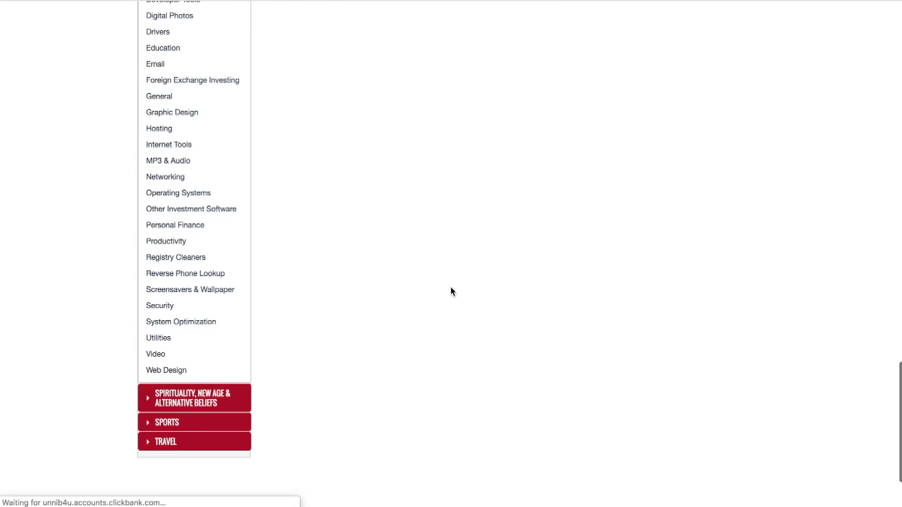
- Look through the Video product listings along with the category list, attribute options and filters
scroll(471, 284, "up", 6)
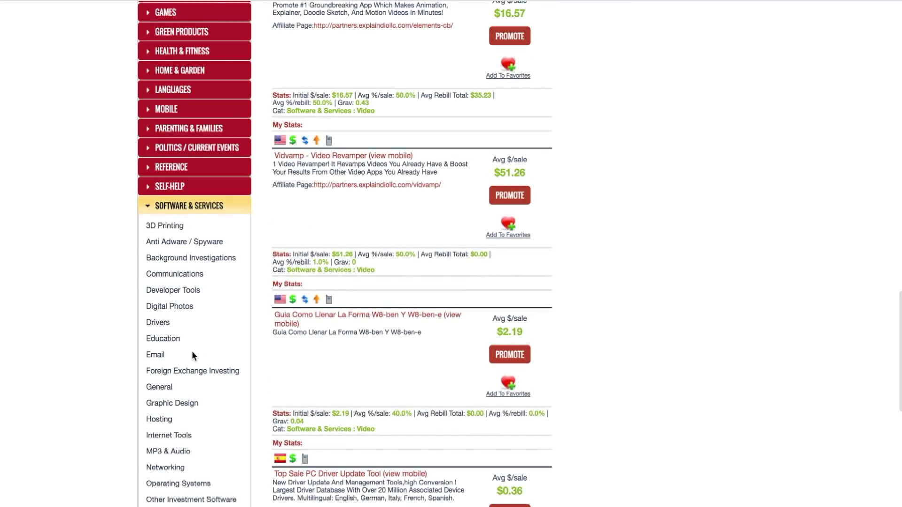
scroll(195, 353, "up", 3)
left_click(203, 347)
scroll(202, 347, "up", 3)
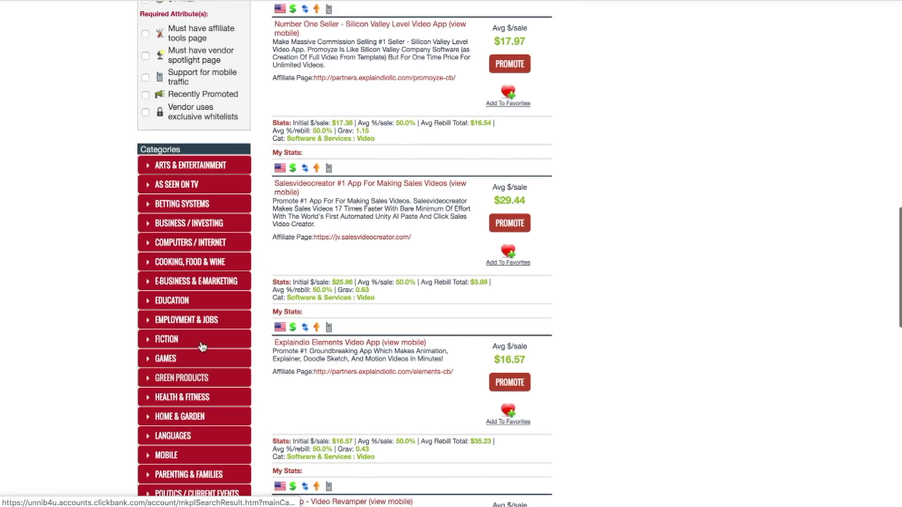
scroll(202, 347, "down", 12)
scroll(182, 350, "up", 4)
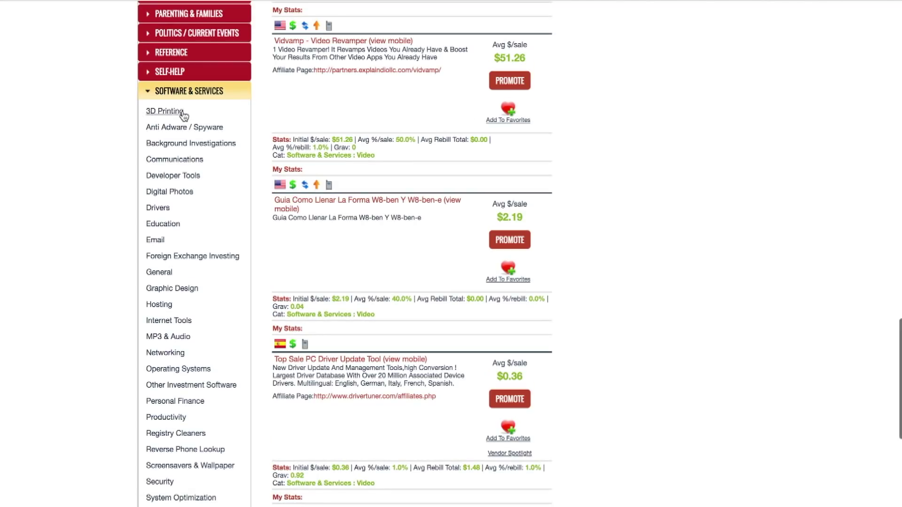
scroll(206, 442, "up", 10)
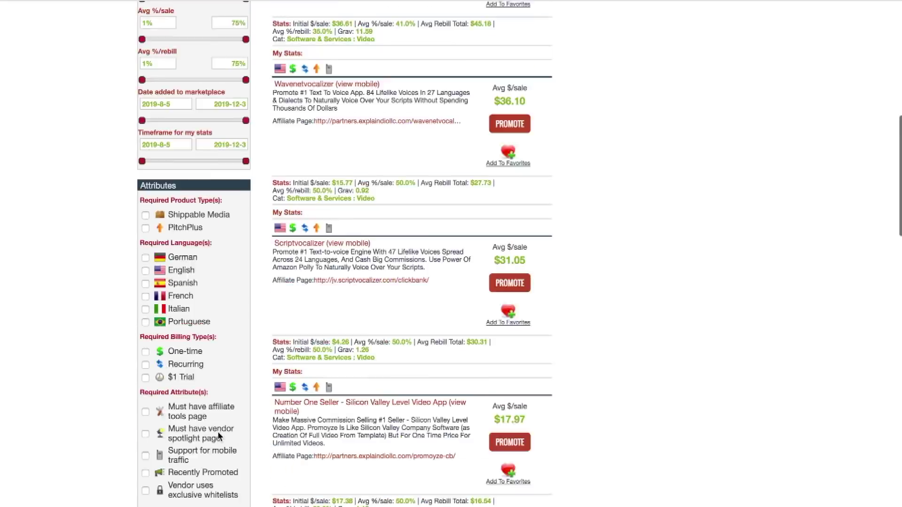
scroll(218, 431, "up", 9)
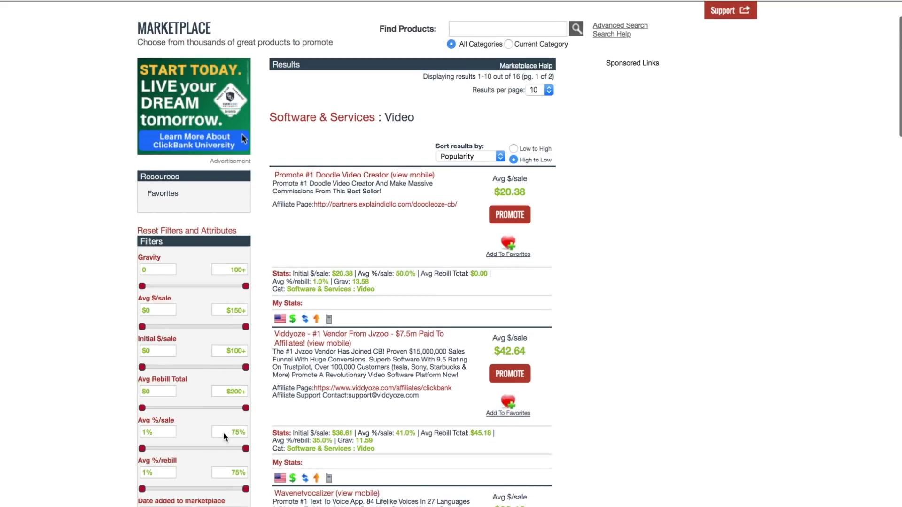
- Open the sales page of the Promote #1 Doodle Video Creator product in a separate browser tab
left_click_drag(275, 175, 388, 175)
scroll(378, 182, "down", 1)
right_click(379, 182)
left_click(357, 198)
right_click(358, 200)
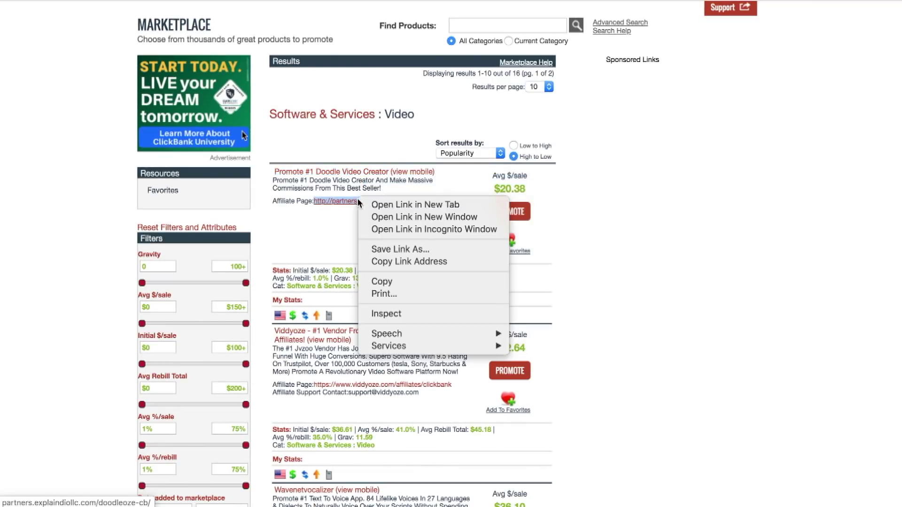
left_click(833, 154)
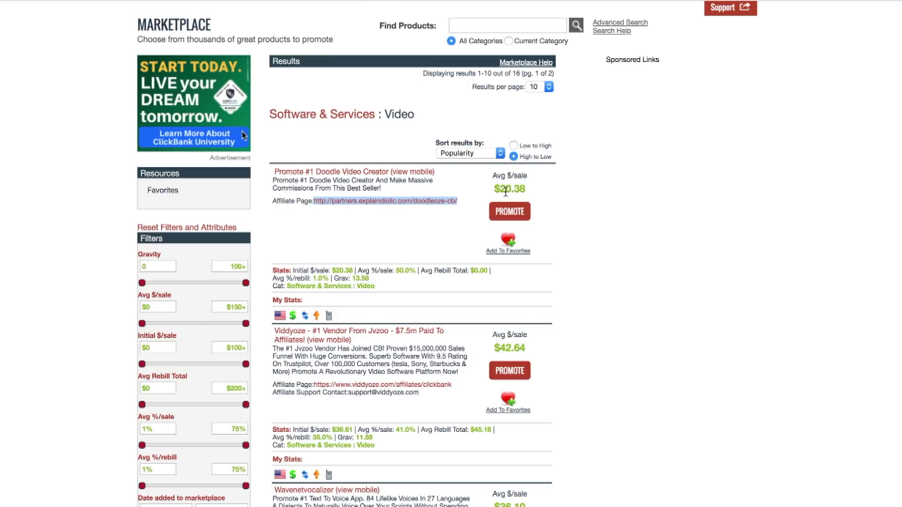
key("ctrl+Tab")
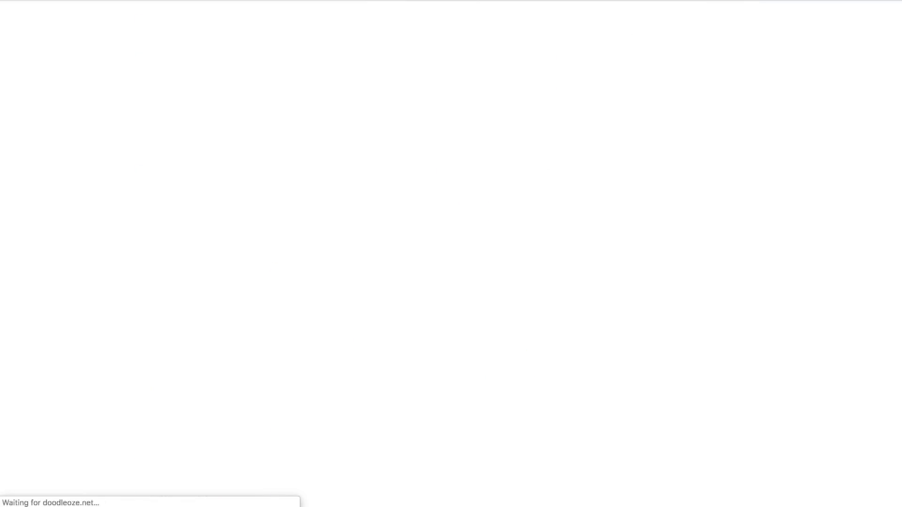
- Look over the Doodleoze sales page's headline and profit sections, dismissing the free video backgrounds offer that covers them
scroll(574, 162, "down", 10)
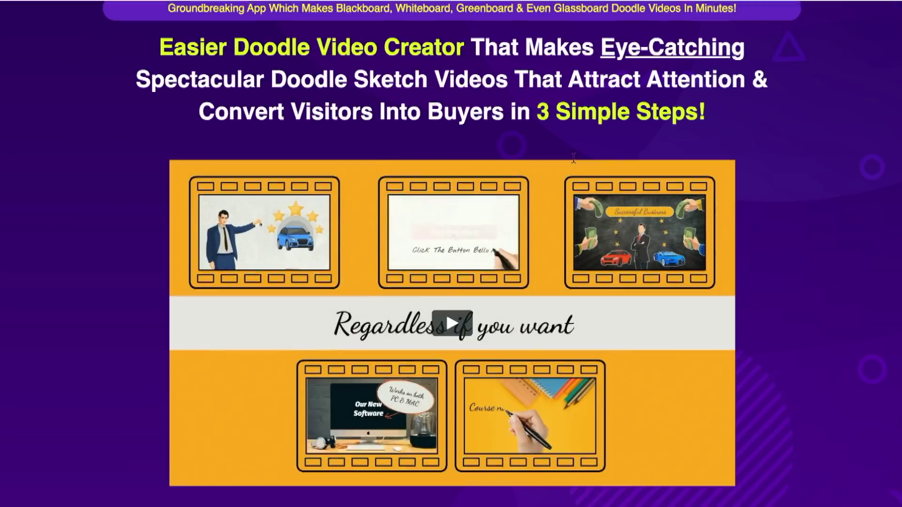
scroll(574, 159, "up", 8)
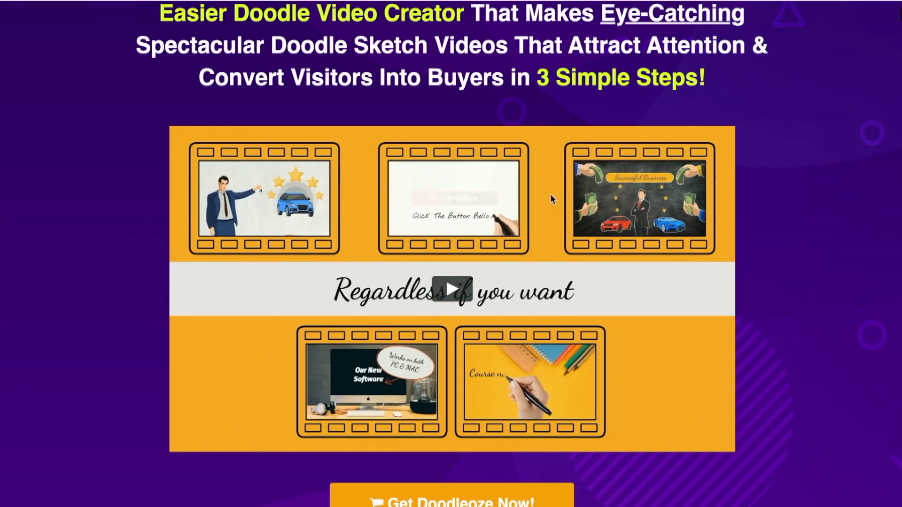
scroll(553, 222, "up", 3)
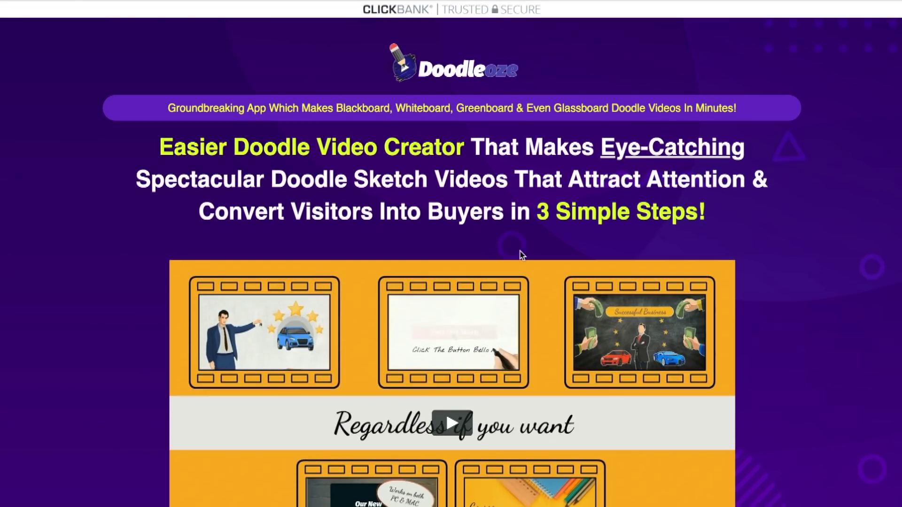
scroll(520, 252, "down", 20)
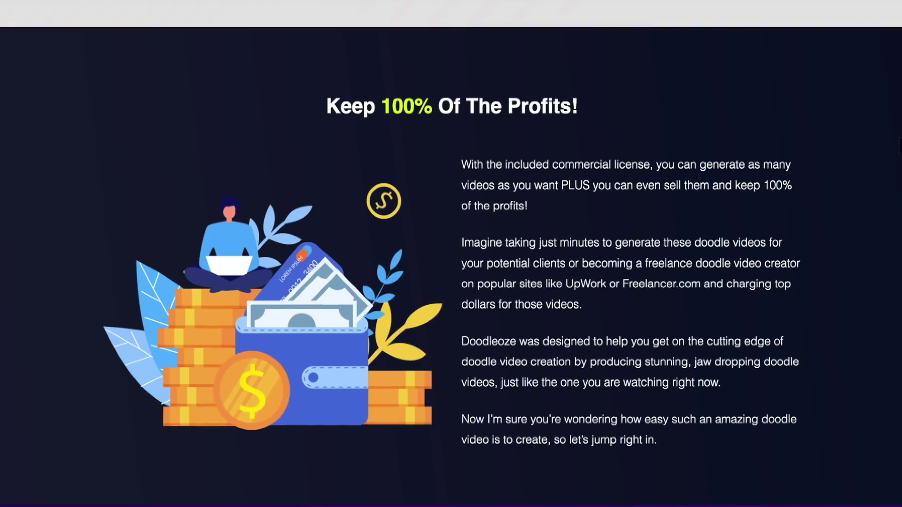
scroll(516, 199, "down", 15)
scroll(516, 198, "up", 8)
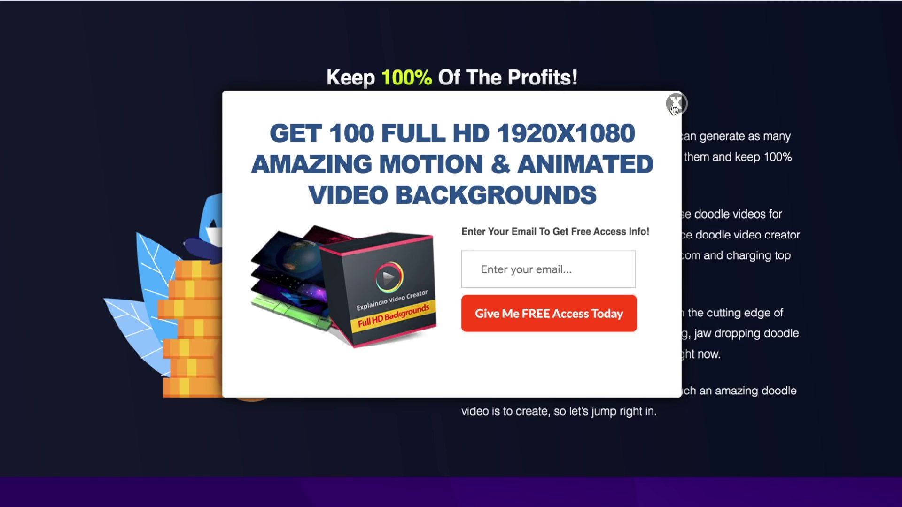
left_click(677, 104)
scroll(570, 135, "down", 12)
scroll(560, 151, "up", 5)
scroll(655, 107, "up", 10)
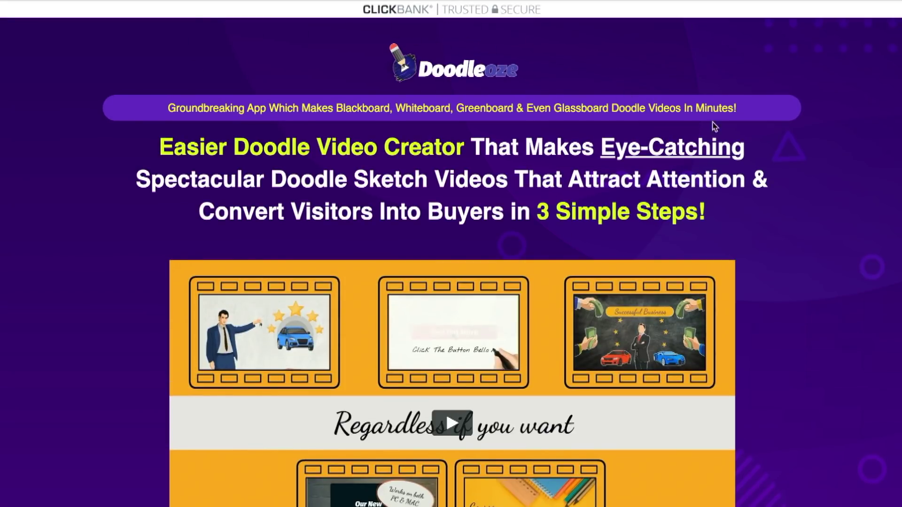
- Examine the Doodleoze page's demo video, feature lists and creative assets down through the early adopters pricing section
scroll(520, 102, "down", 20)
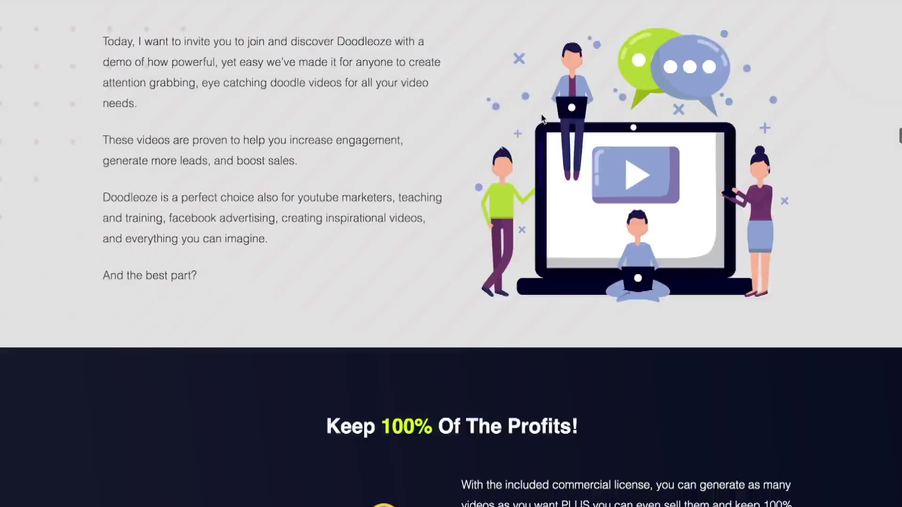
scroll(549, 117, "down", 20)
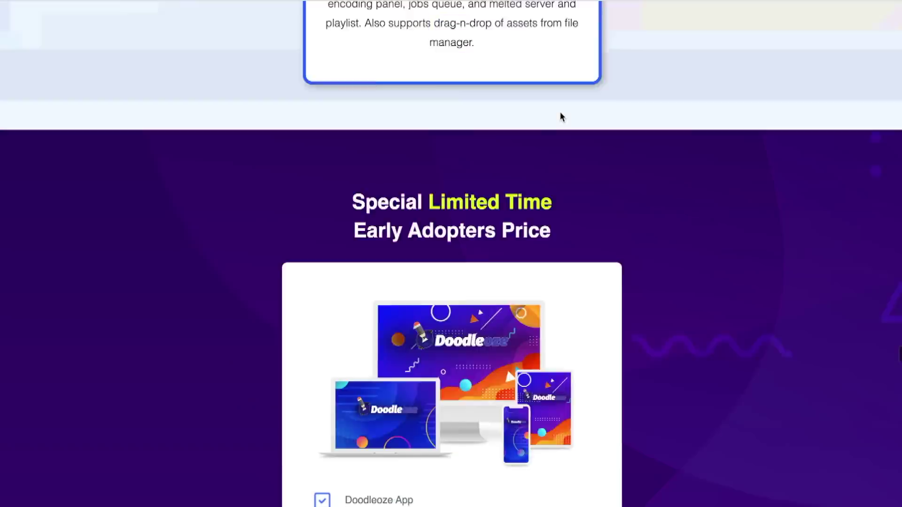
scroll(564, 116, "down", 20)
scroll(566, 115, "up", 4)
scroll(568, 116, "up", 20)
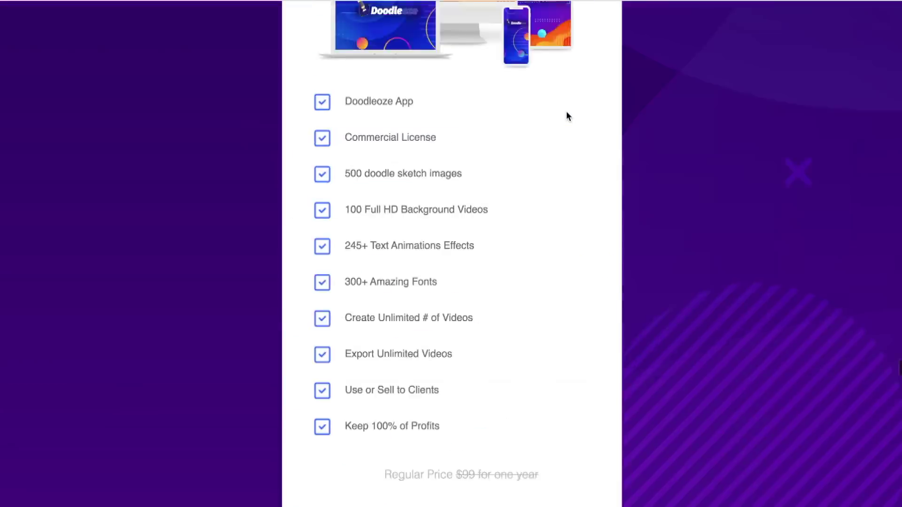
scroll(568, 115, "up", 20)
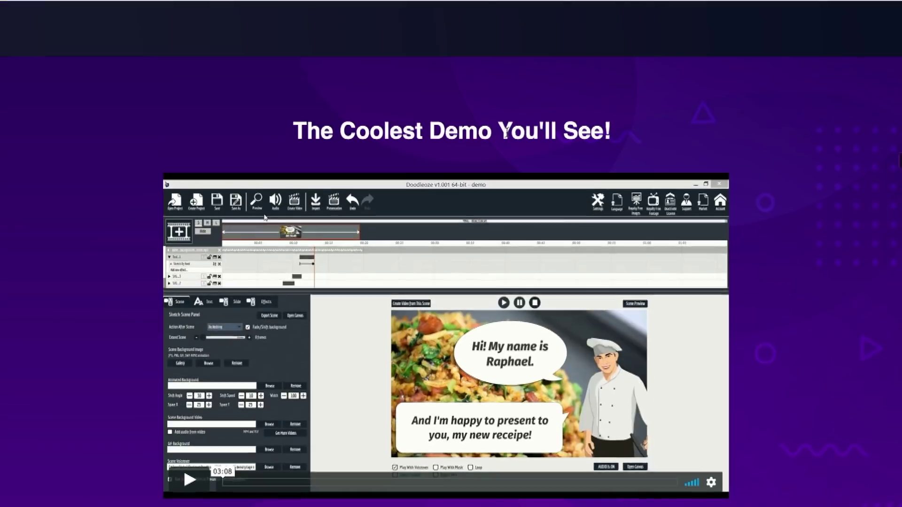
scroll(495, 188, "down", 20)
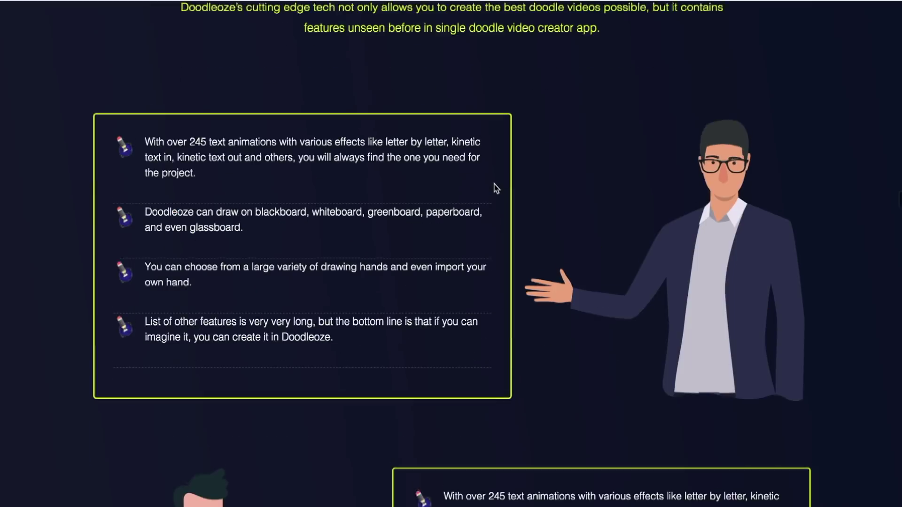
scroll(496, 188, "down", 20)
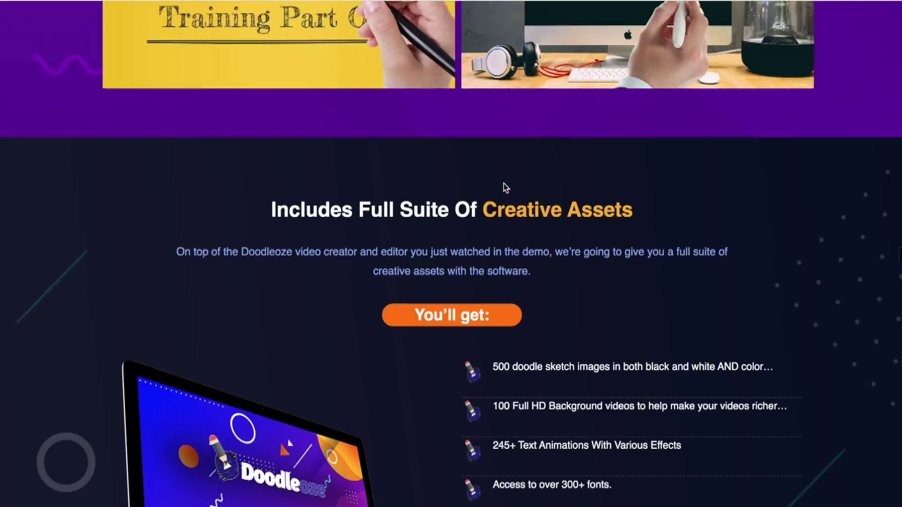
scroll(509, 186, "up", 15)
scroll(517, 182, "down", 12)
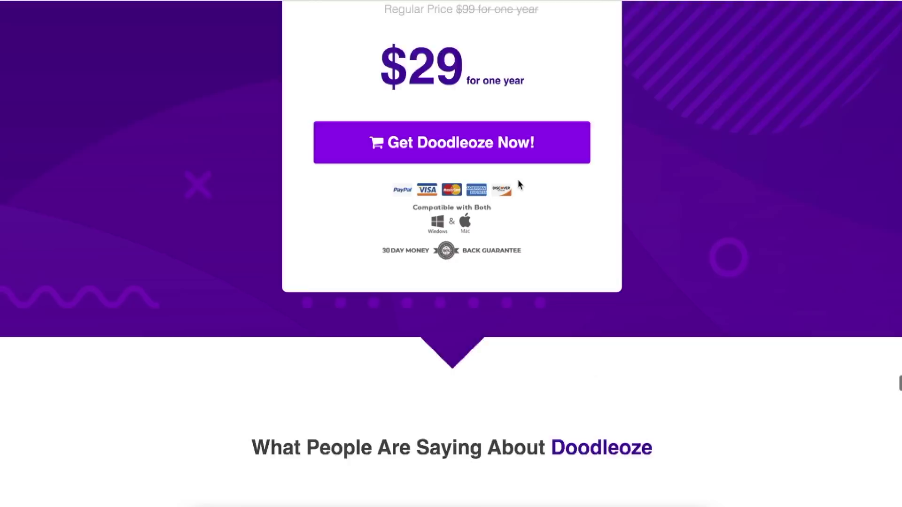
- Review the items included in the Doodleoze offer and highlight the regular price above the discounted yearly price
scroll(523, 183, "up", 3)
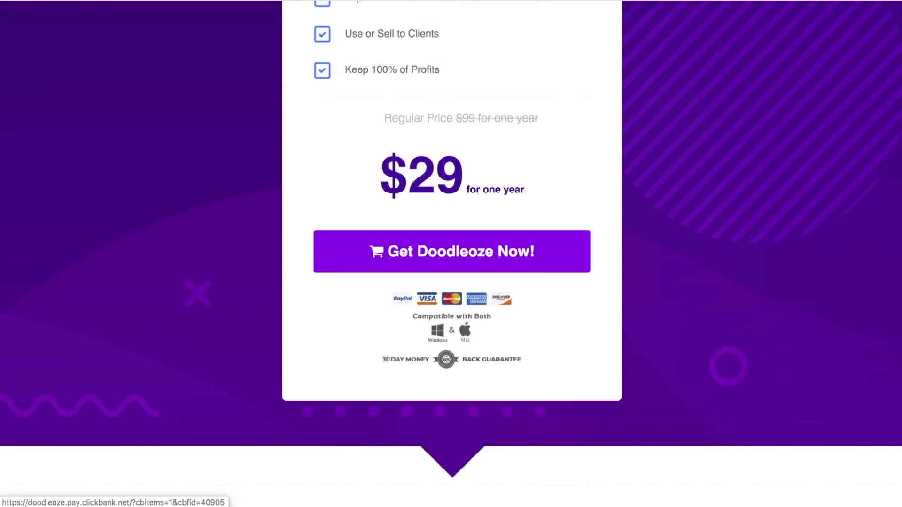
scroll(503, 278, "up", 3)
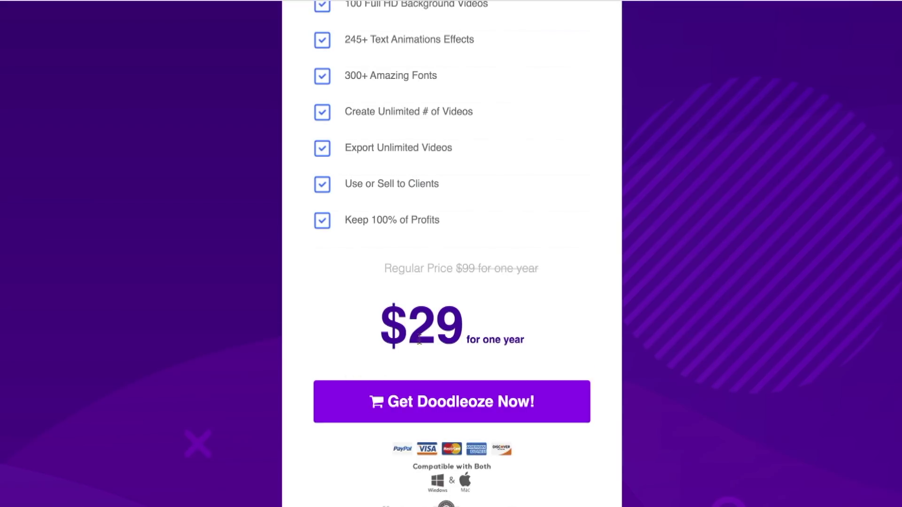
scroll(497, 329, "up", 5)
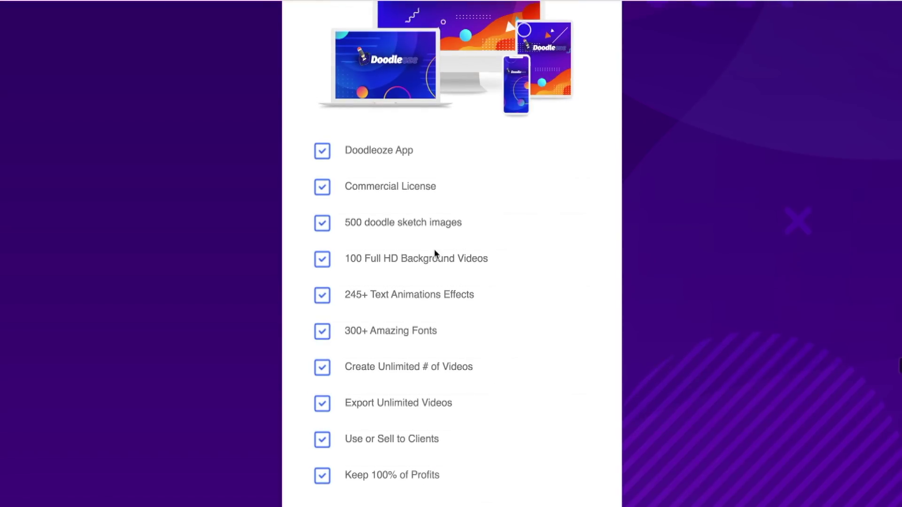
scroll(435, 254, "down", 6)
scroll(433, 262, "down", 2)
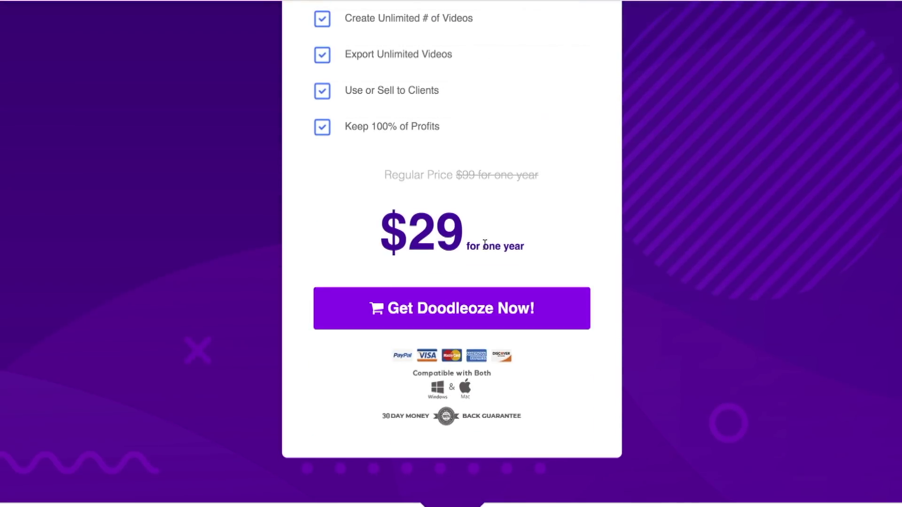
scroll(485, 243, "up", 2)
left_click_drag(396, 292, 590, 278)
scroll(564, 322, "down", 1)
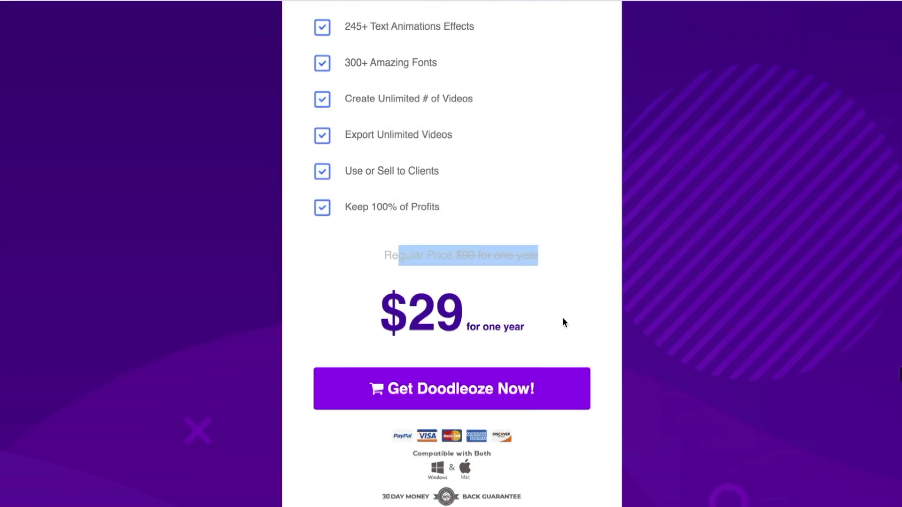
- Look at the customer comments about Doodleoze and review the offer's checklist and feature descriptions again
scroll(527, 313, "down", 12)
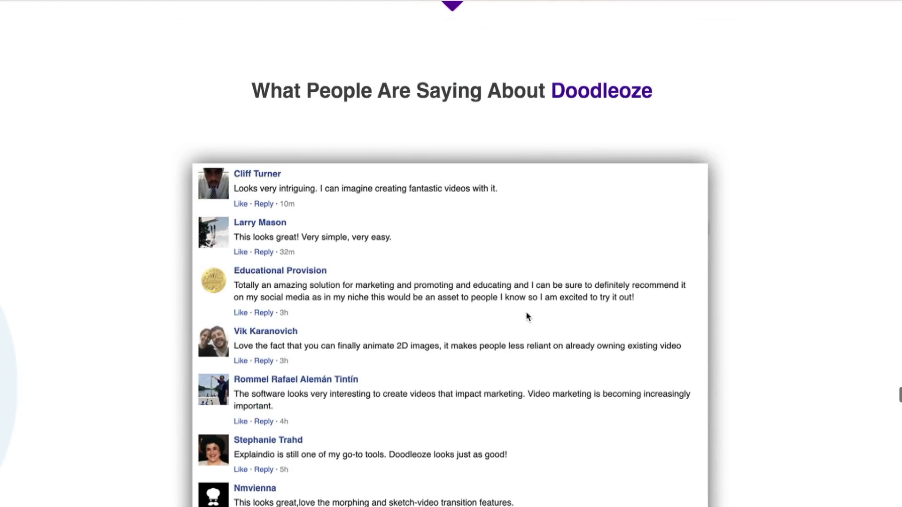
scroll(527, 315, "up", 8)
scroll(489, 246, "up", 9)
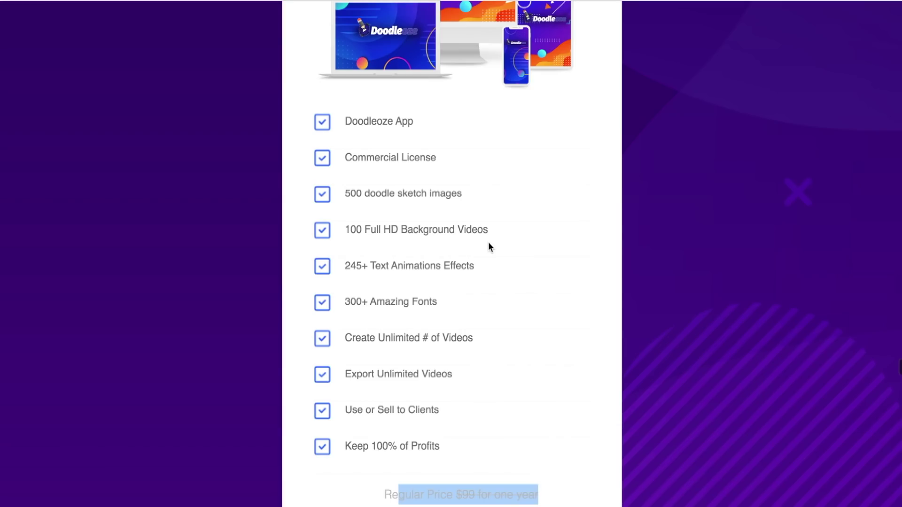
scroll(490, 249, "down", 10)
scroll(489, 264, "up", 20)
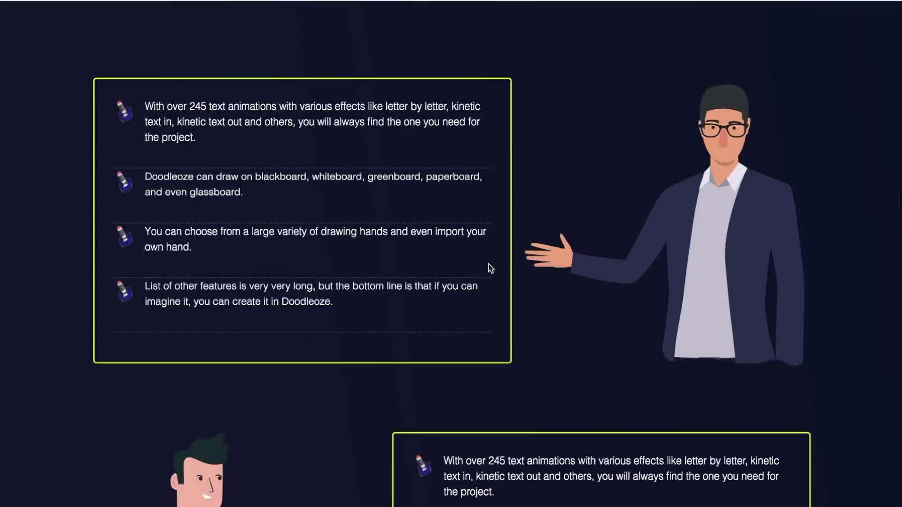
- Return to the Marketplace listings and open the HopLink Generator for the Promote #1 Doodle Video Creator product
scroll(486, 274, "up", 8)
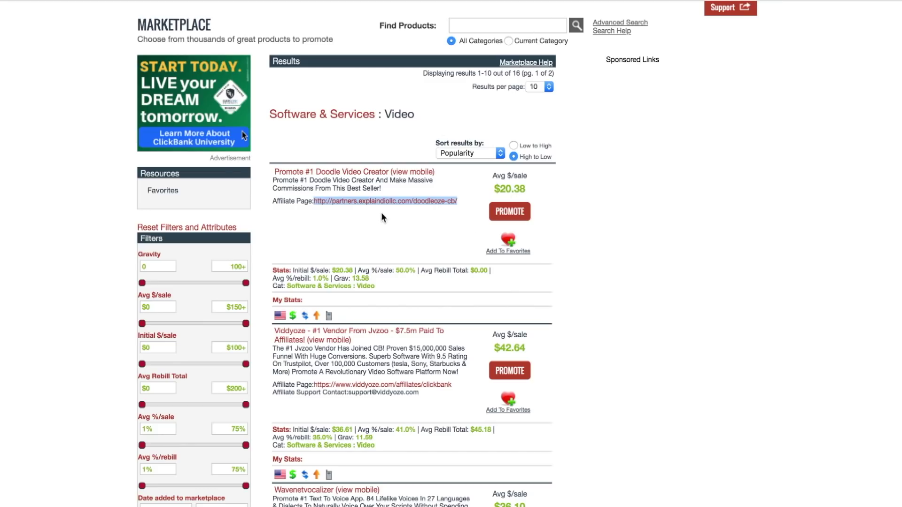
left_click(504, 213)
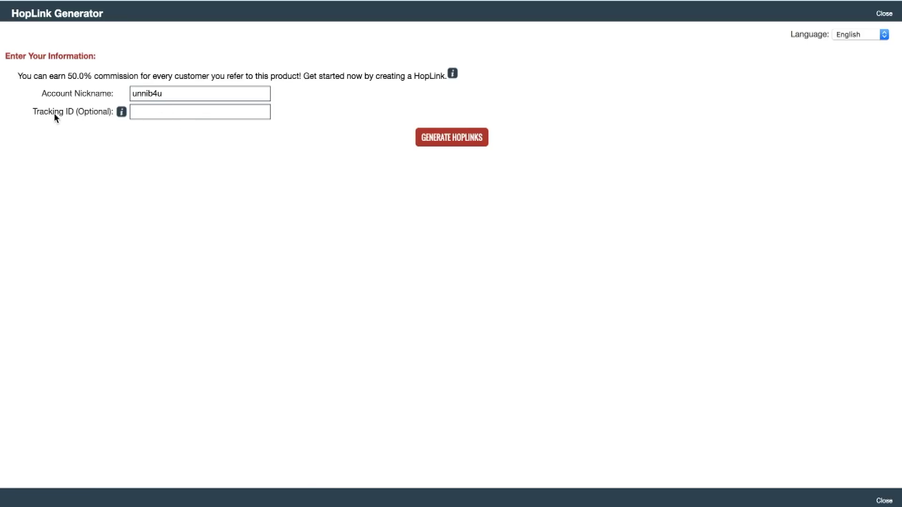
- Generate the encrypted HopLink for the Doodle Video Creator product without a tracking ID and copy it
mouse_move(123, 114)
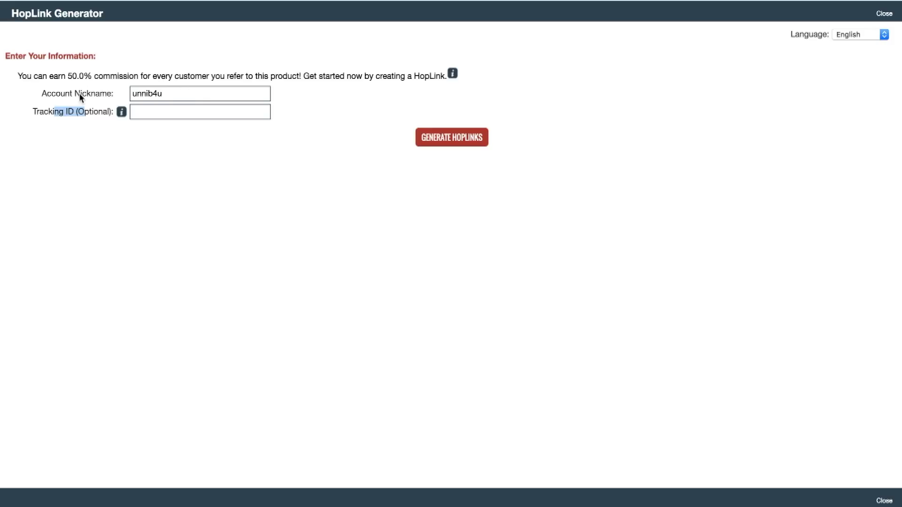
left_click(448, 140)
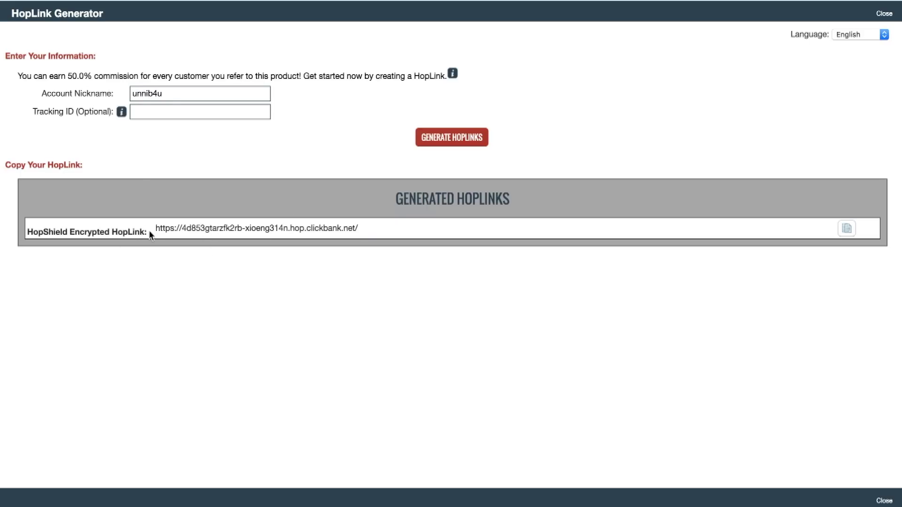
left_click_drag(155, 227, 376, 232)
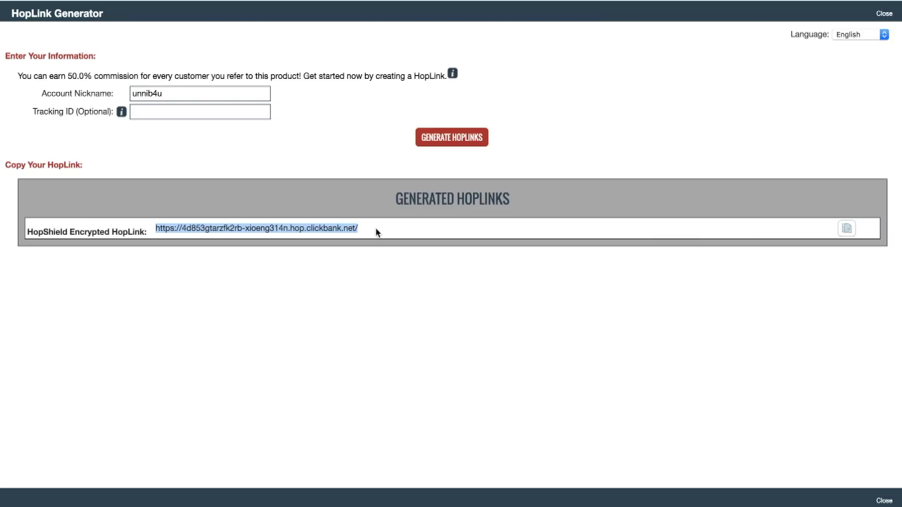
left_click(850, 231)
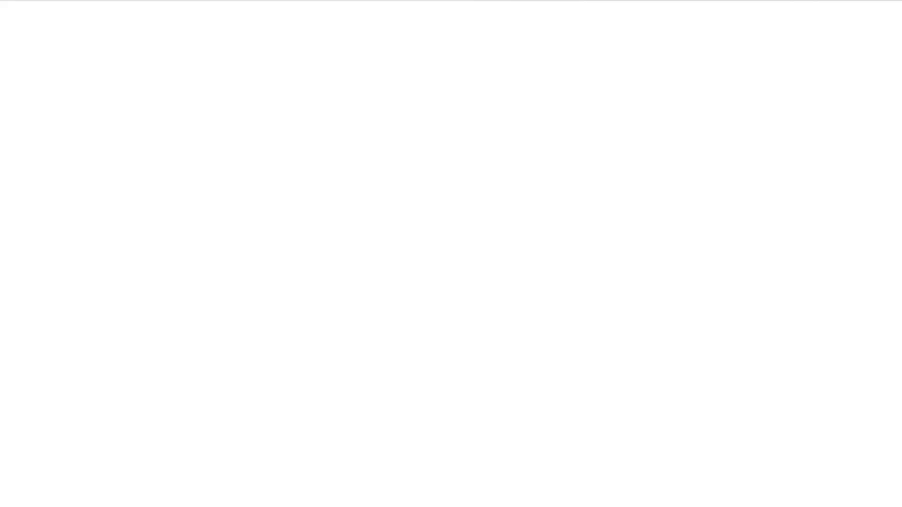
- Open the copied HopLink in the browser and dismiss the free video backgrounds offer on the Doodleoze sales page
key("ctrl+v")
key("Return")
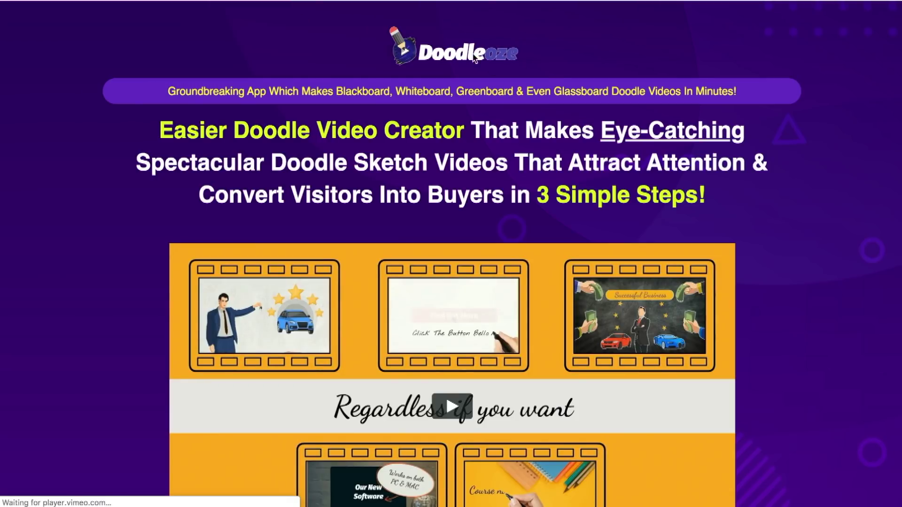
scroll(555, 187, "down", 15)
scroll(556, 191, "up", 15)
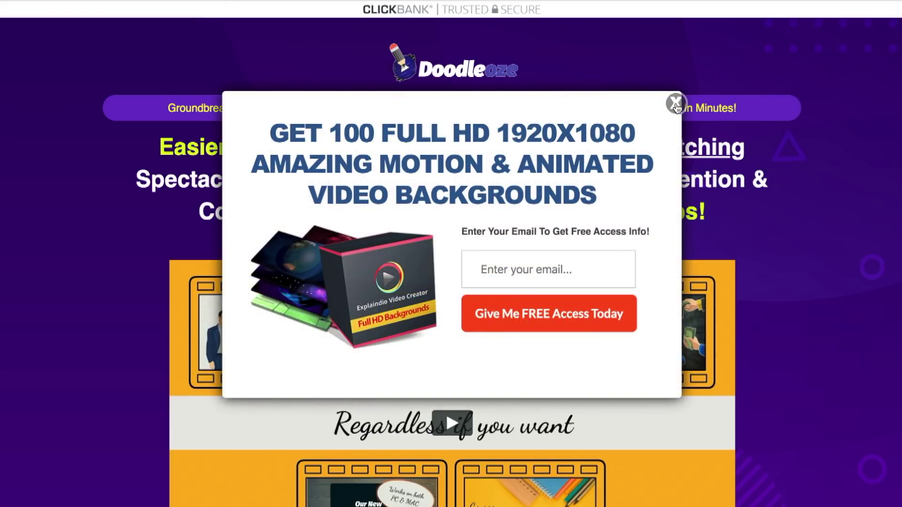
left_click(676, 106)
scroll(594, 239, "down", 3)
scroll(594, 239, "up", 3)
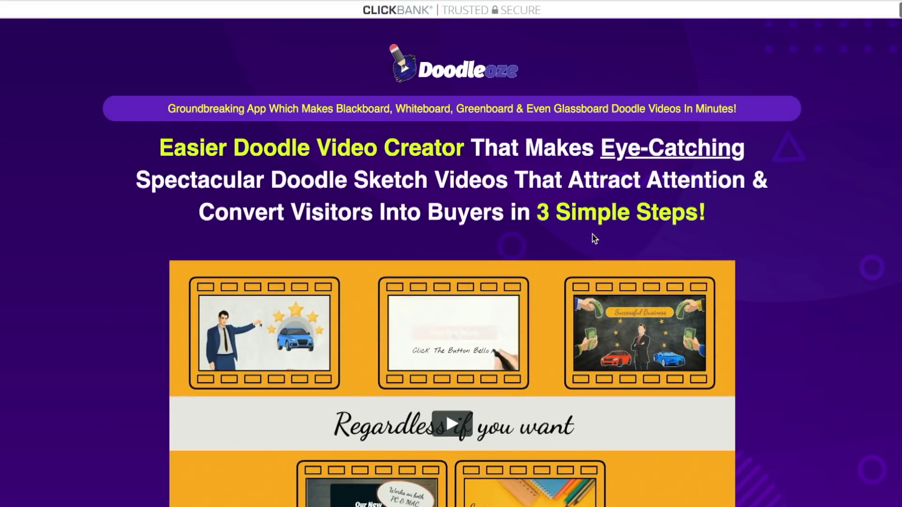
- Look through the Doodleoze sales page reached by the HopLink, from the feature icons and sample videos to the customer comments
scroll(505, 200, "down", 15)
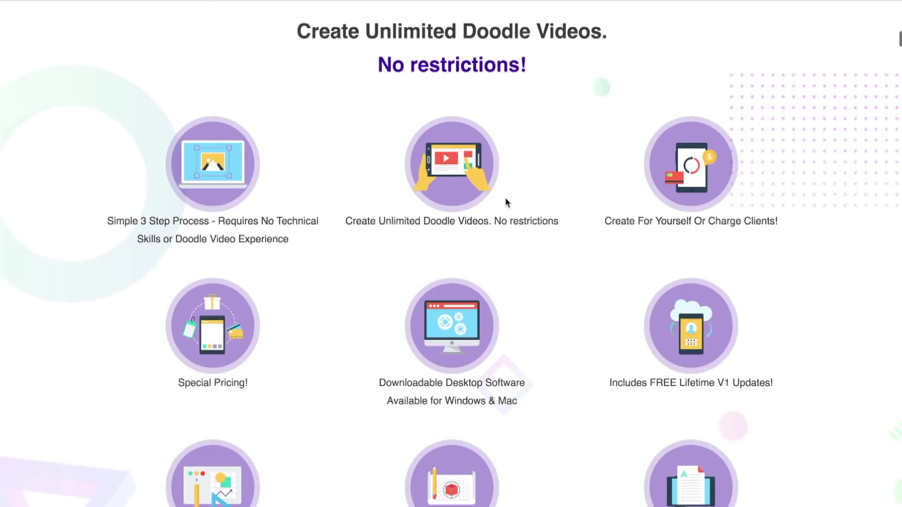
scroll(592, 217, "down", 20)
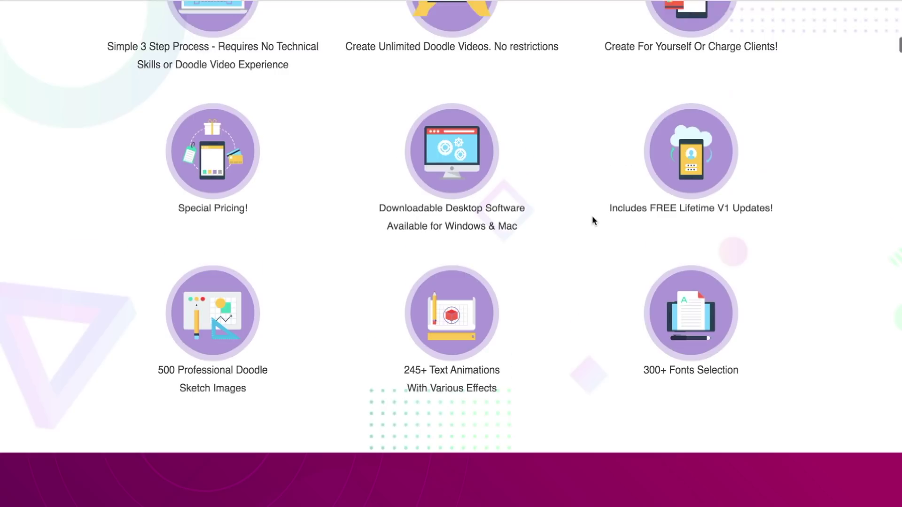
scroll(594, 216, "down", 3)
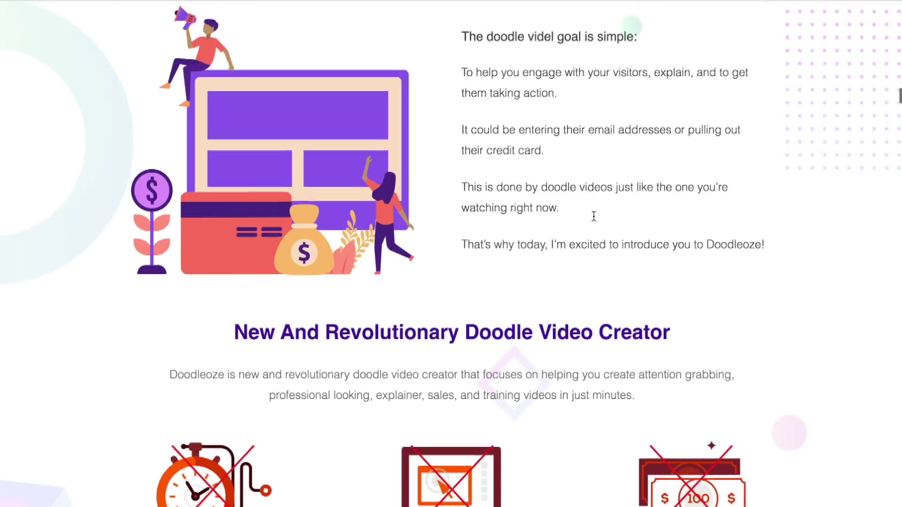
scroll(594, 217, "up", 20)
scroll(598, 221, "down", 20)
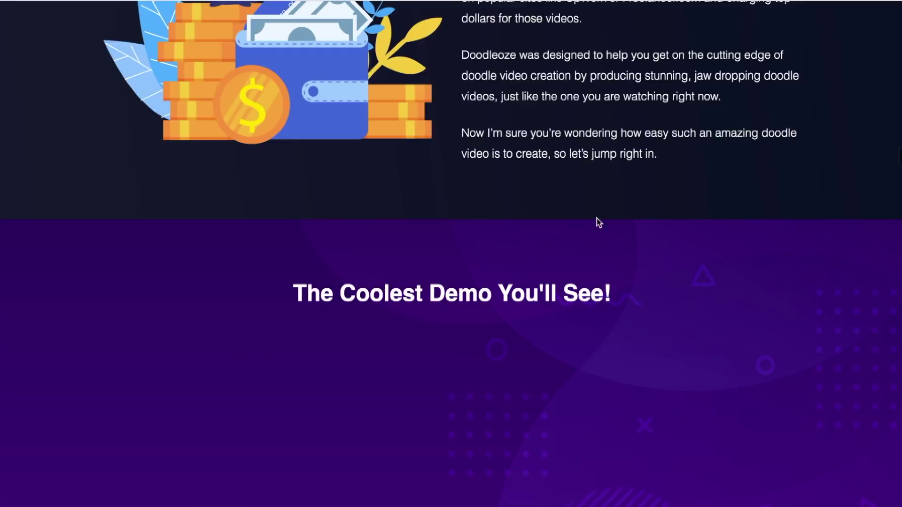
scroll(316, 337, "down", 20)
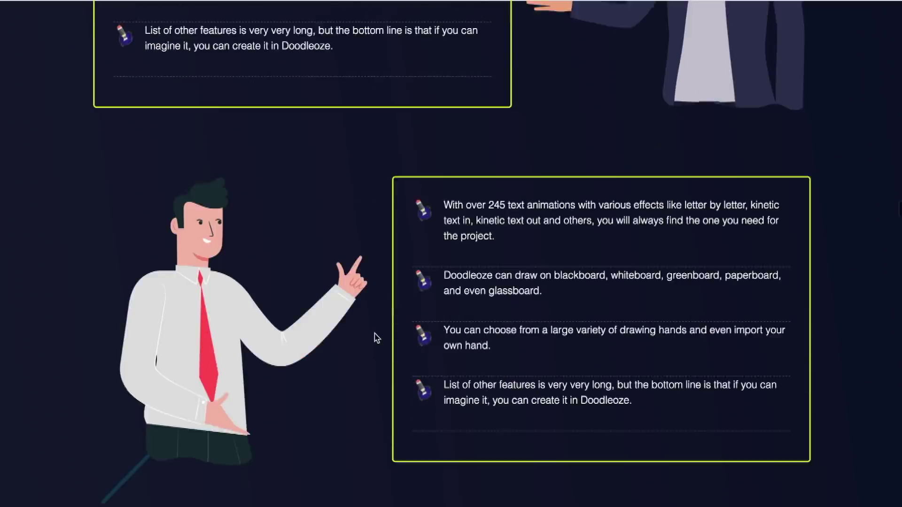
scroll(269, 233, "up", 1)
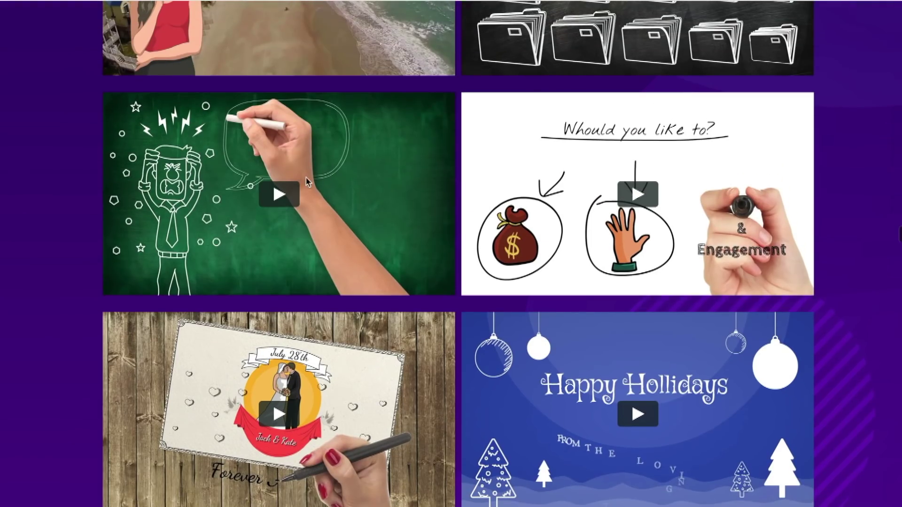
scroll(555, 230, "down", 4)
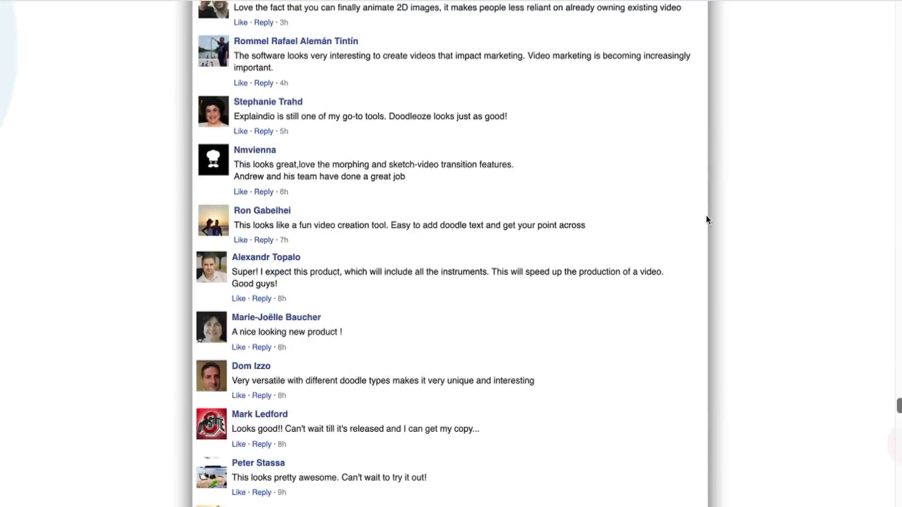
scroll(706, 218, "down", 10)
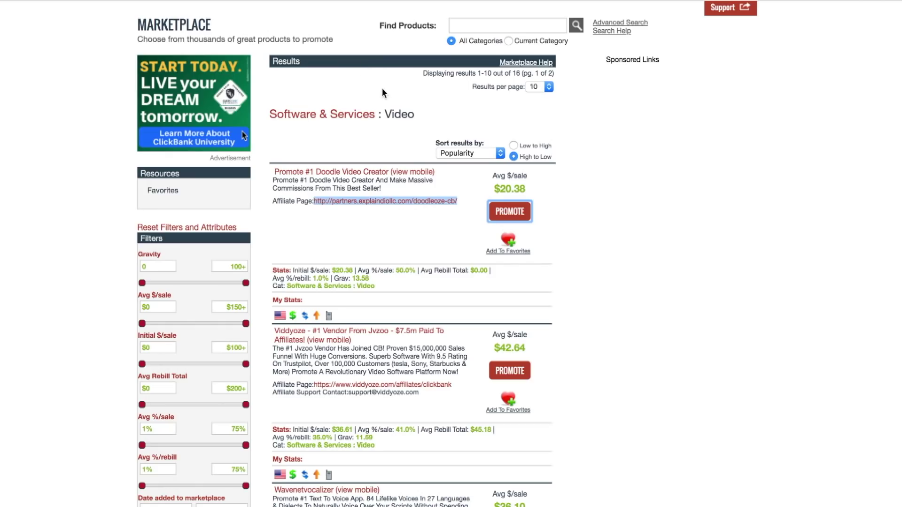
- Return to the Marketplace and browse the Software & Services Video product listings and the category list
scroll(383, 93, "up", 2)
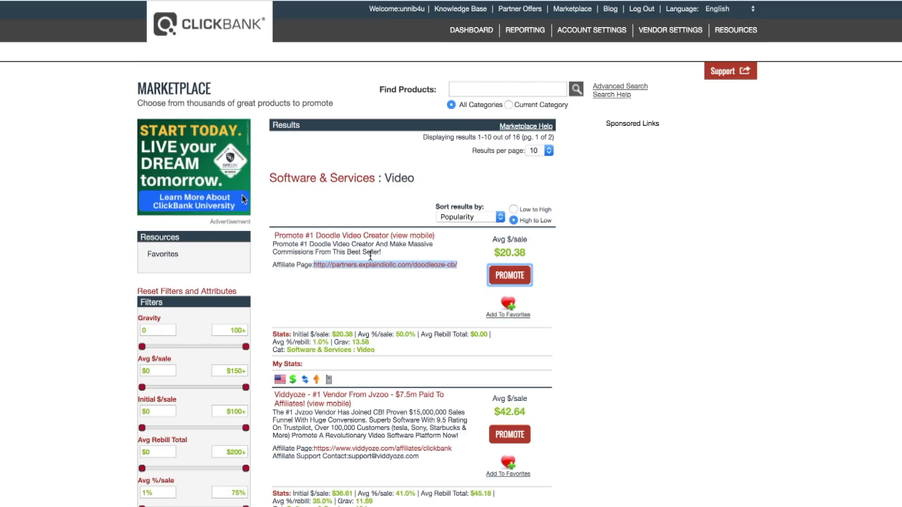
scroll(475, 271, "down", 5)
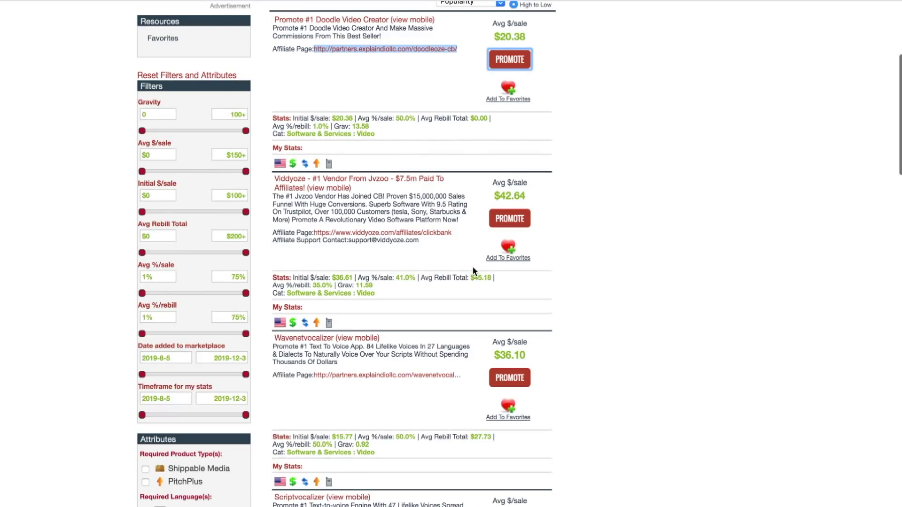
scroll(476, 270, "down", 2)
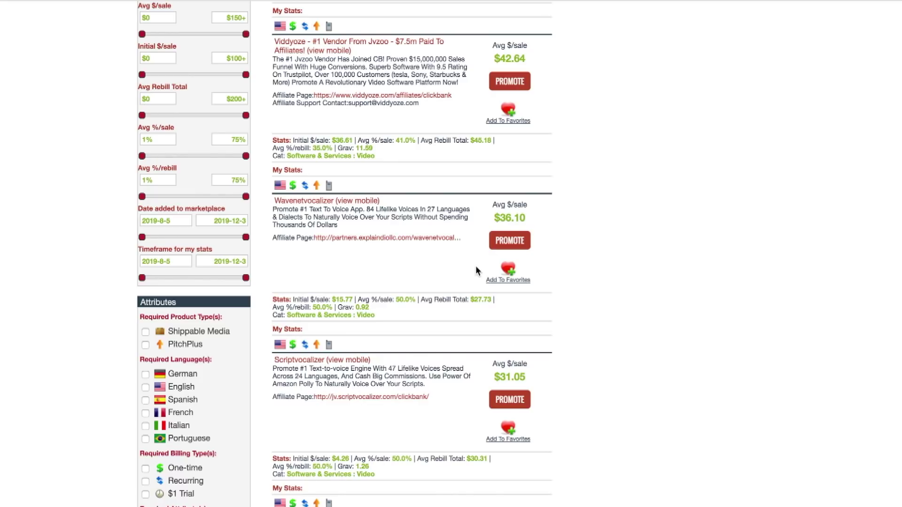
scroll(476, 270, "down", 4)
scroll(475, 270, "down", 3)
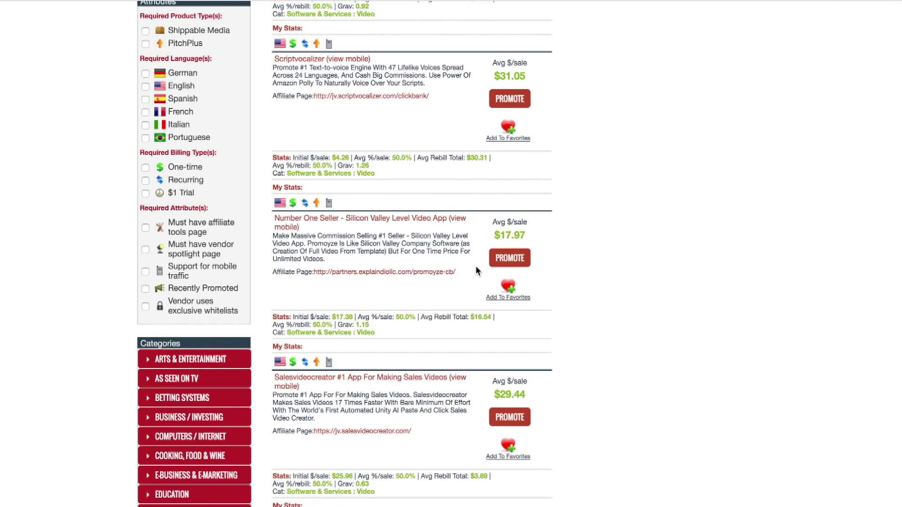
scroll(475, 271, "down", 6)
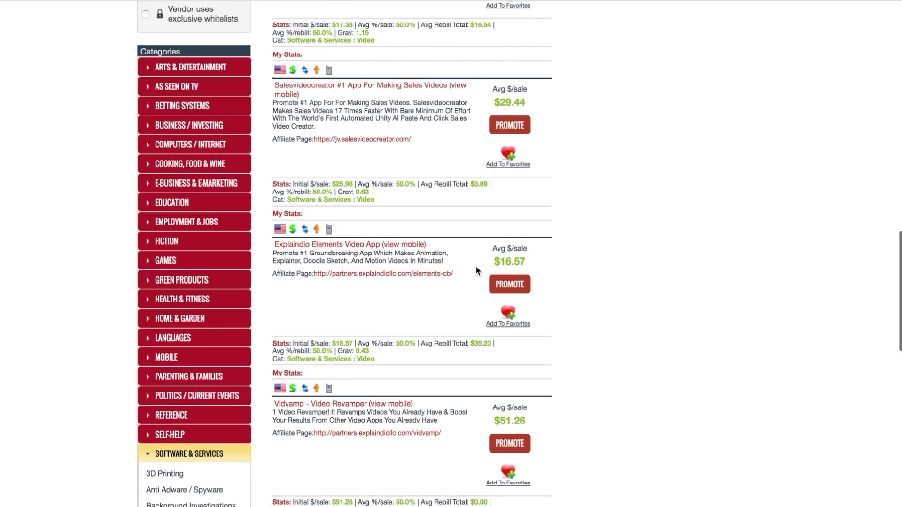
scroll(476, 270, "down", 5)
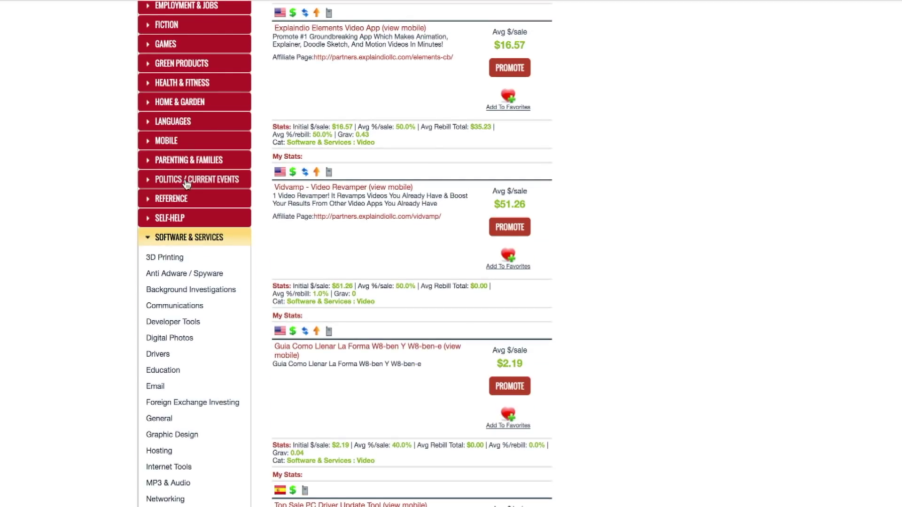
scroll(201, 372, "down", 3)
scroll(206, 389, "up", 5)
scroll(193, 357, "up", 3)
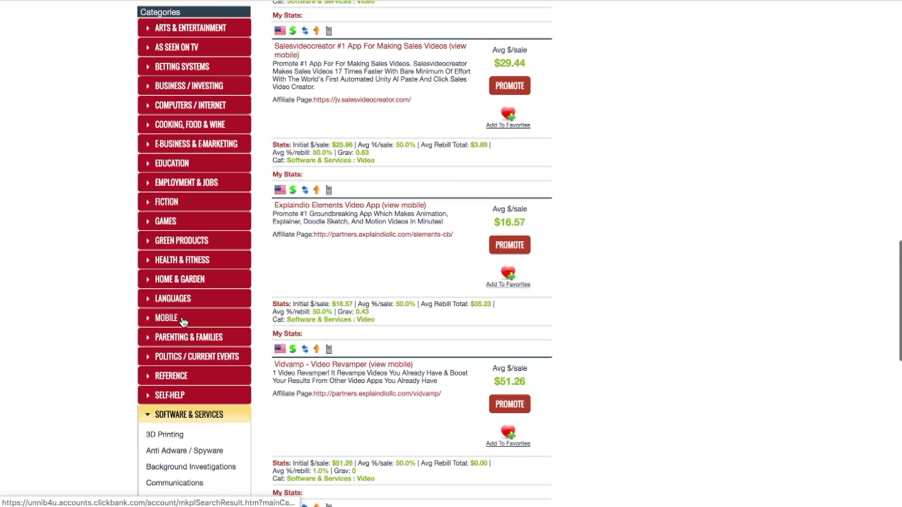
scroll(190, 266, "up", 1)
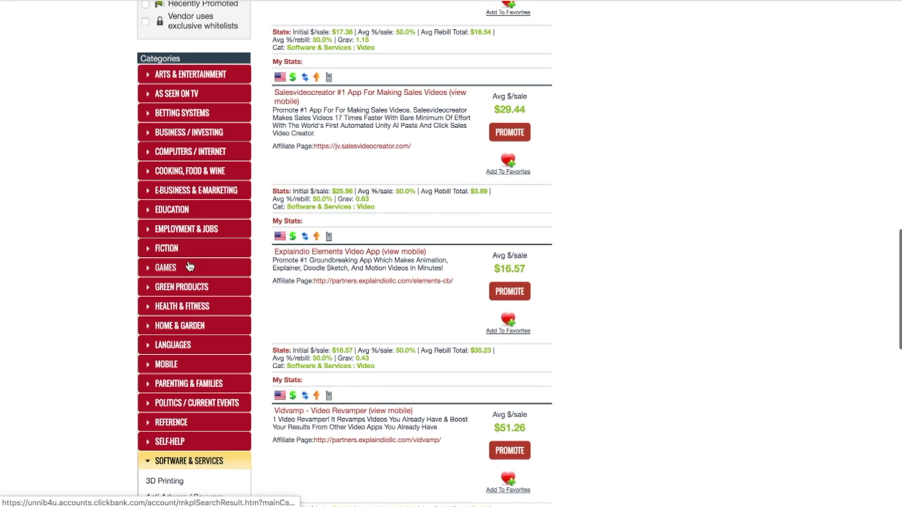
- Display the Computers / Internet products, followed by the Education subcategory of Software & Services
left_click(203, 154)
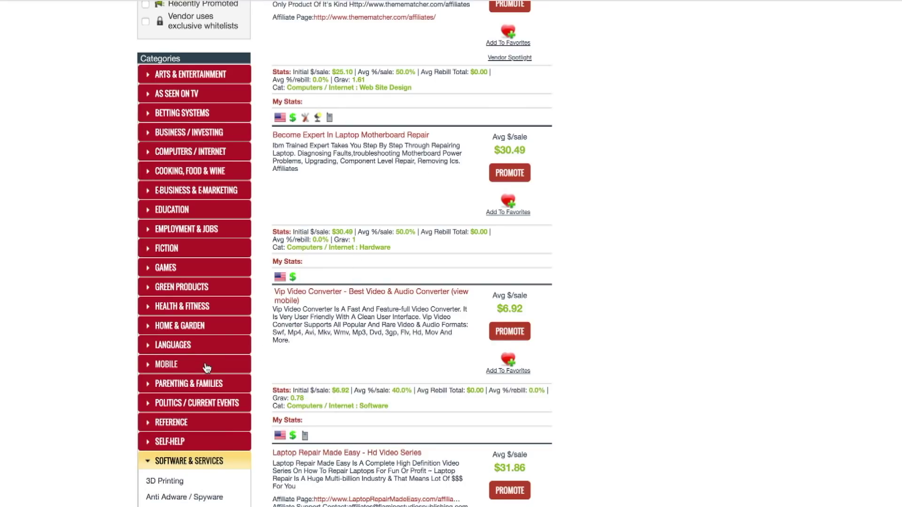
scroll(207, 368, "down", 5)
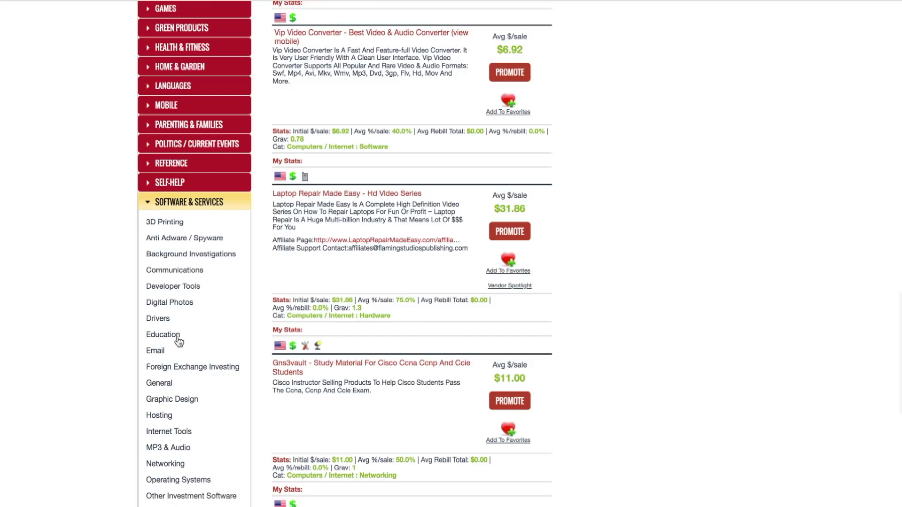
left_click(177, 339)
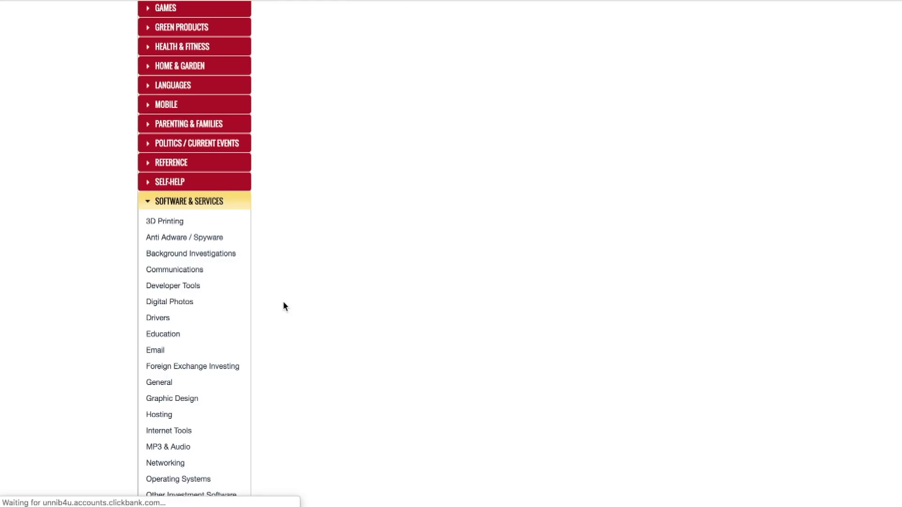
scroll(284, 300, "down", 4)
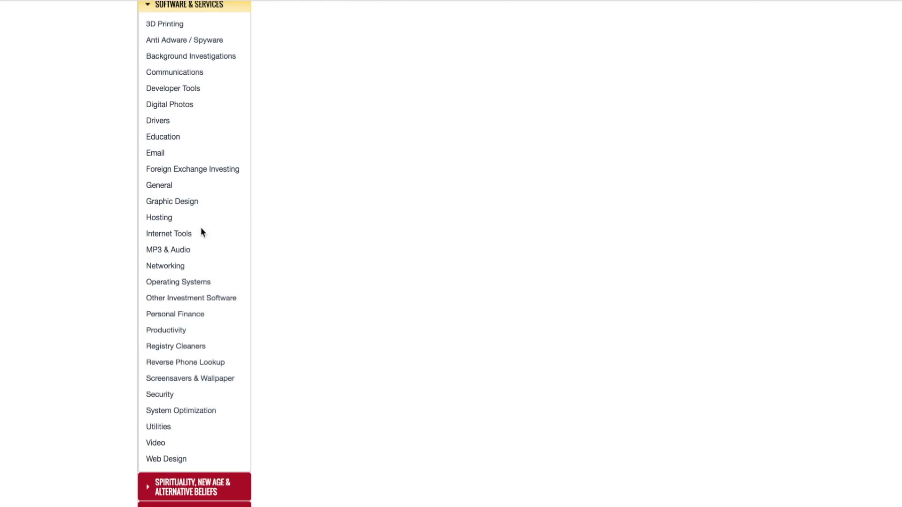
- Display the Internet Tools subcategory of Software & Services and review its product listings and the available filters
left_click(184, 236)
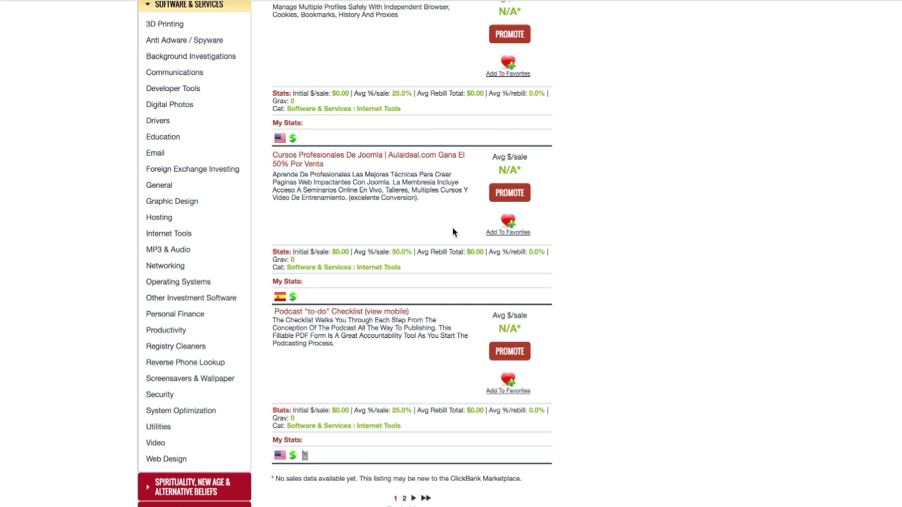
scroll(486, 316, "down", 4)
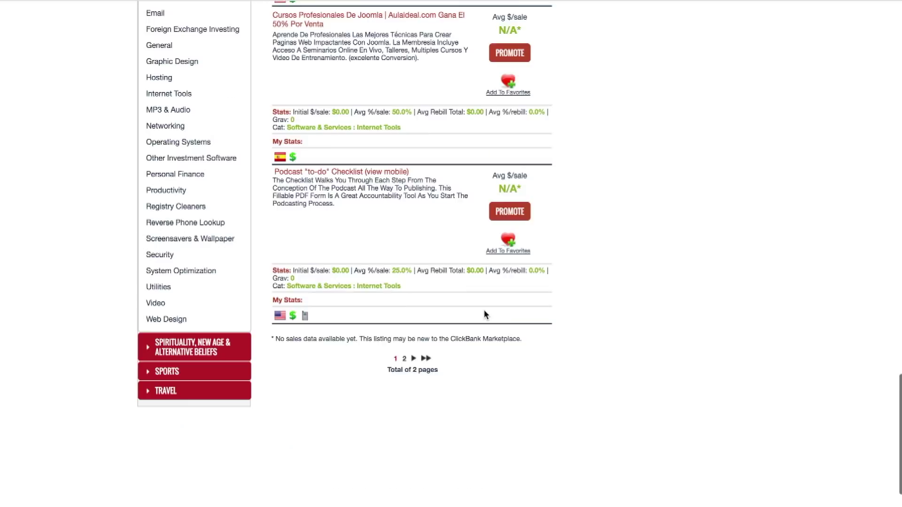
scroll(486, 309, "up", 20)
scroll(494, 311, "up", 5)
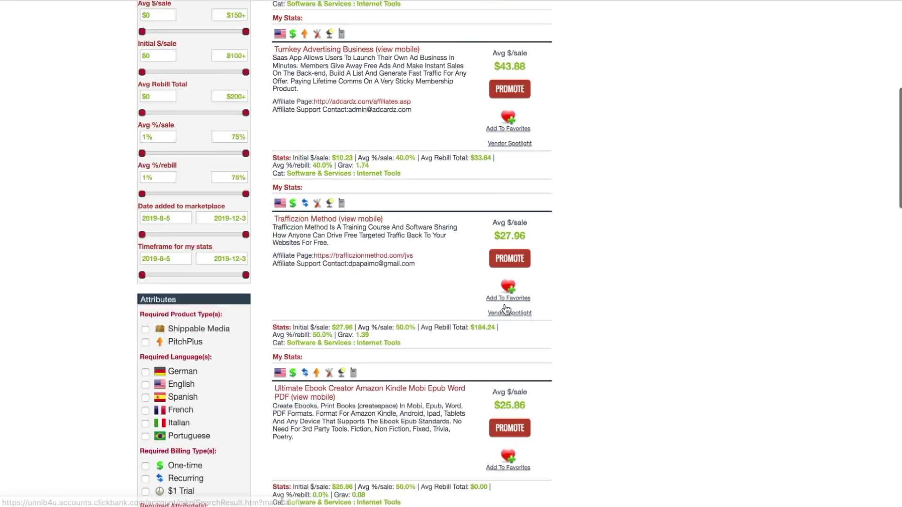
scroll(241, 250, "up", 6)
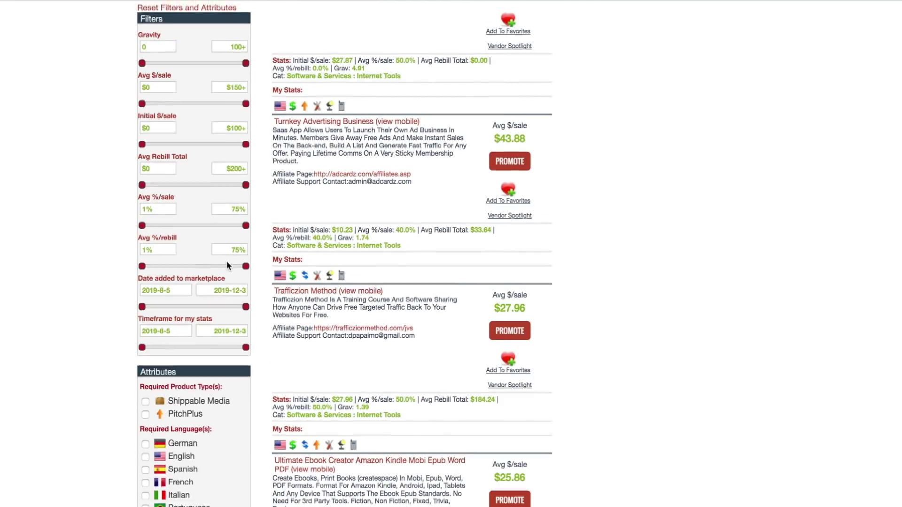
scroll(232, 260, "down", 13)
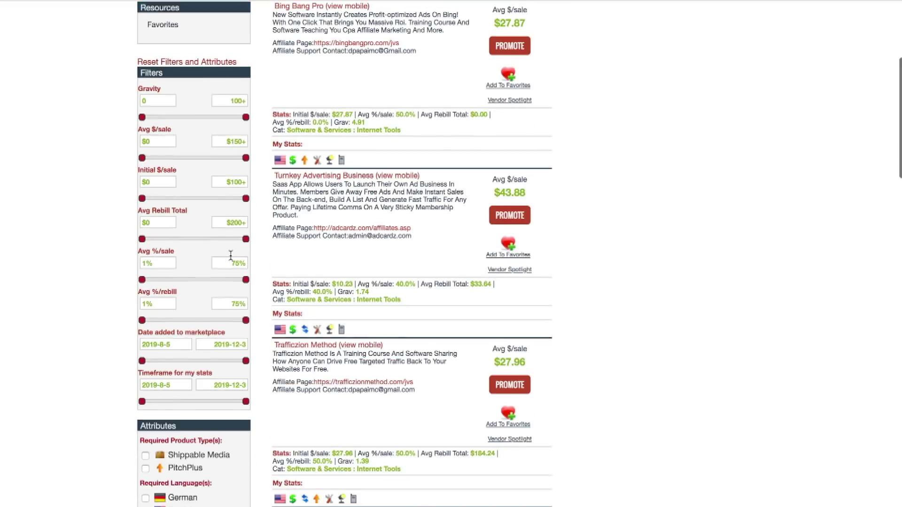
scroll(273, 225, "up", 13)
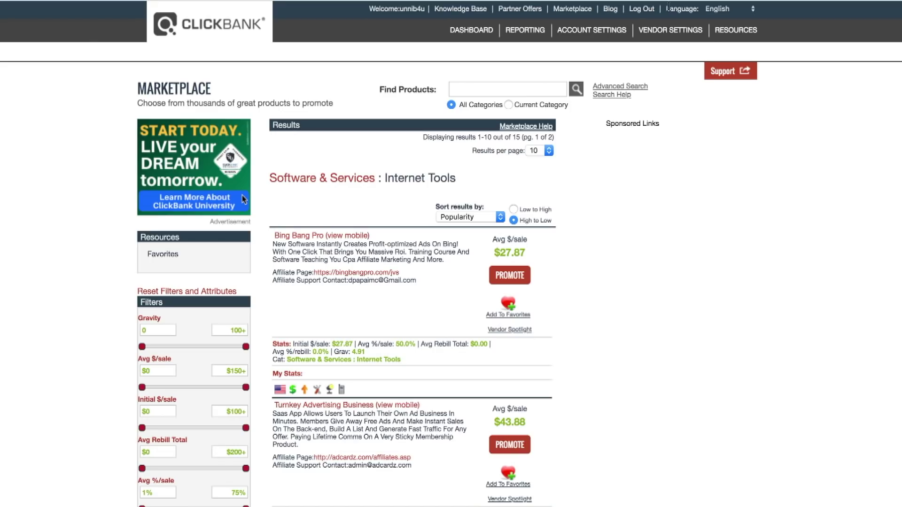
- Open the account settings and review the payment threshold and payment method under Payment Information
left_click(582, 32)
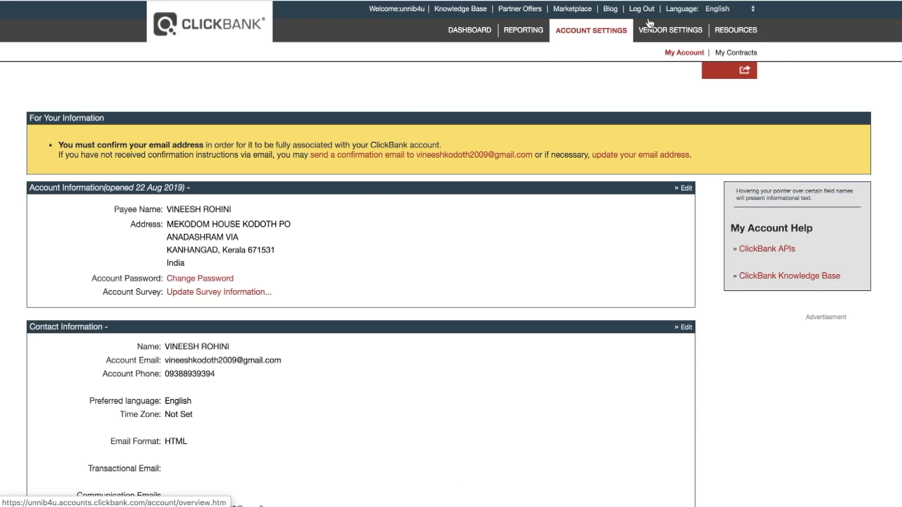
scroll(287, 254, "down", 5)
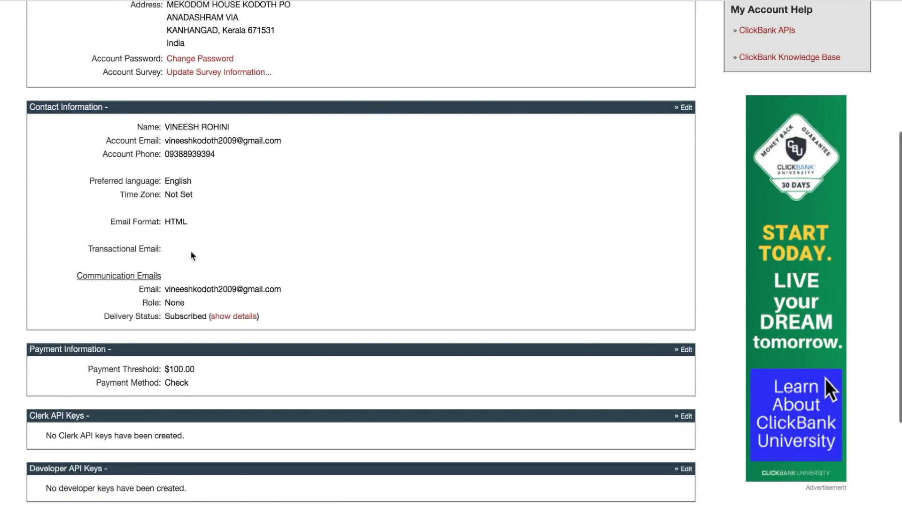
scroll(368, 298, "down", 3)
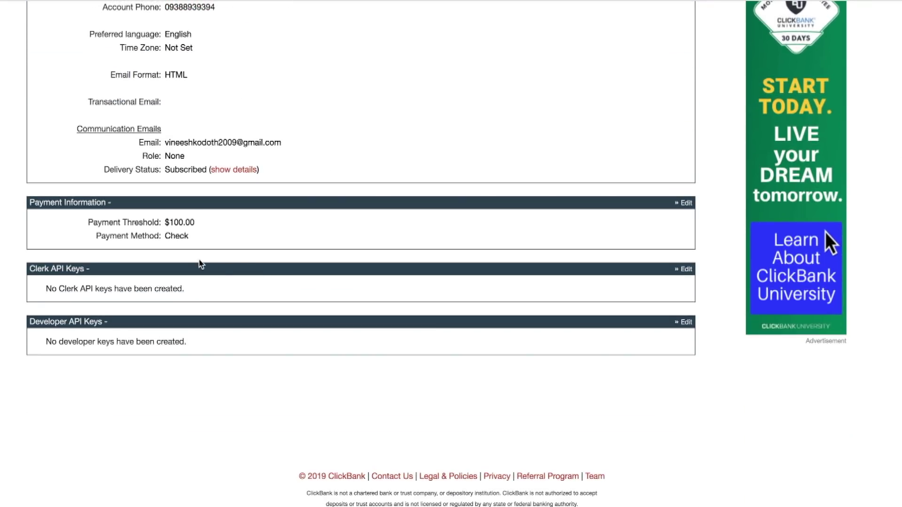
left_click_drag(168, 221, 88, 222)
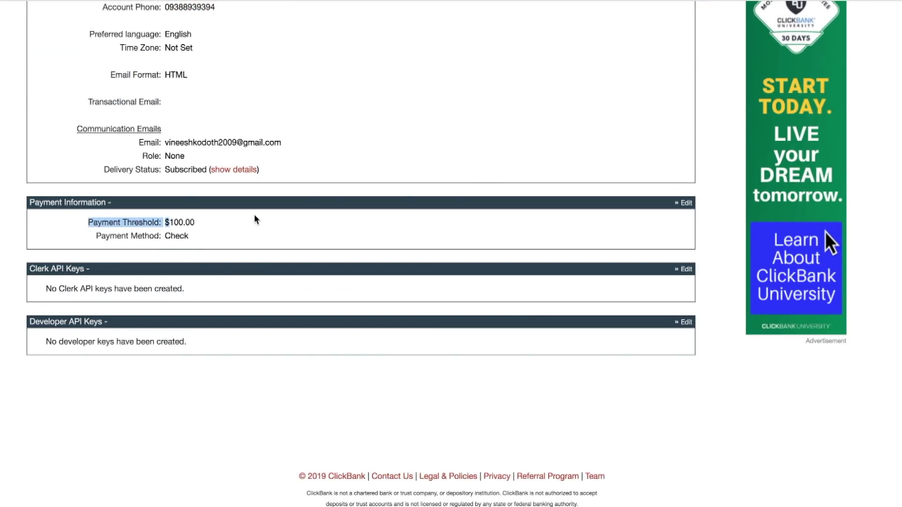
left_click(190, 237)
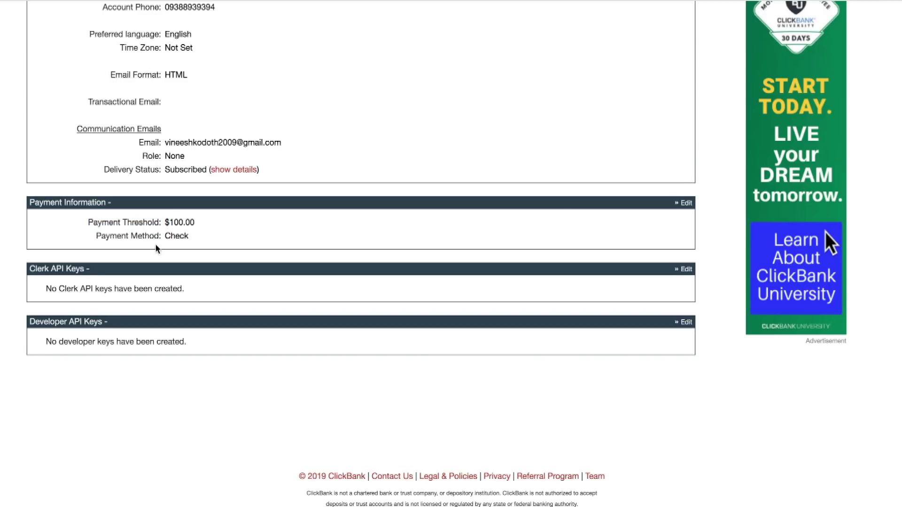
double_click(192, 236)
- Open the payment information for editing and choose Direct Deposit as the payment method with INDIA as the bank country
left_click(687, 204)
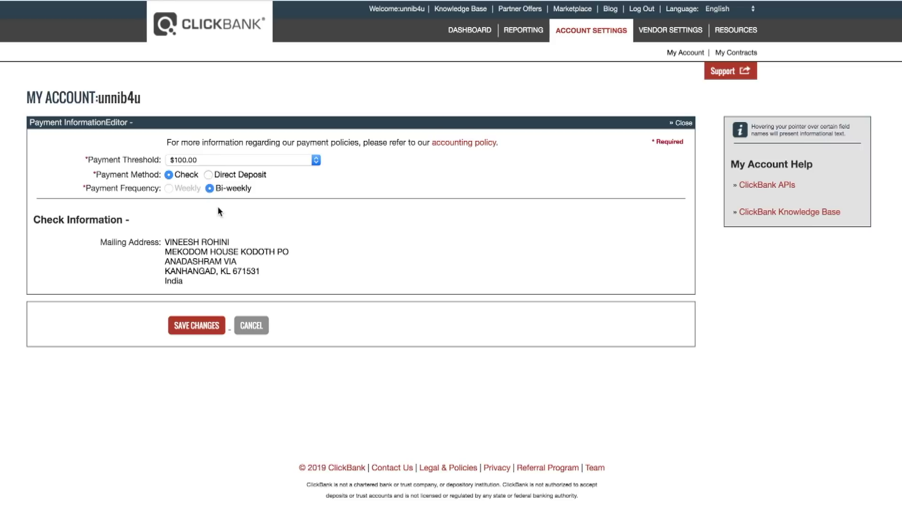
left_click(209, 175)
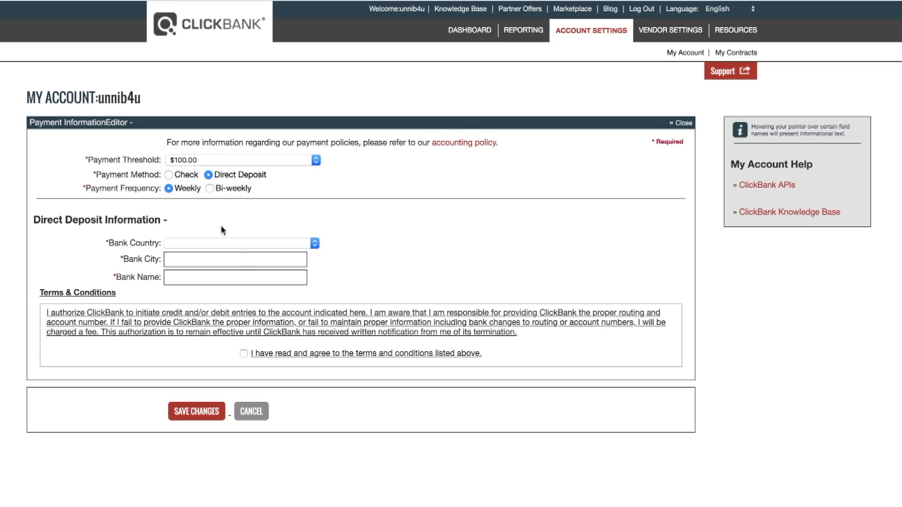
left_click(203, 244)
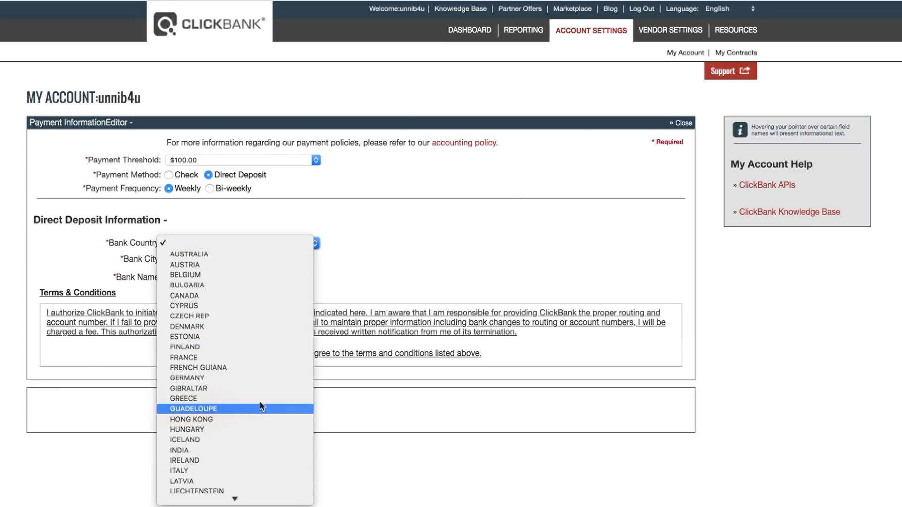
left_click(247, 450)
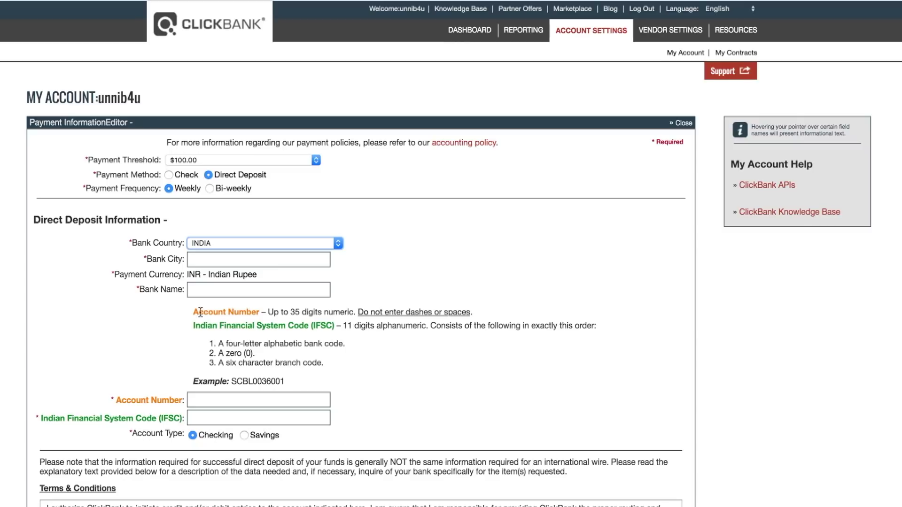
- Go through the direct deposit fields for the bank city, bank name, account number and Indian Financial System Code
left_click(206, 263)
left_click(413, 266)
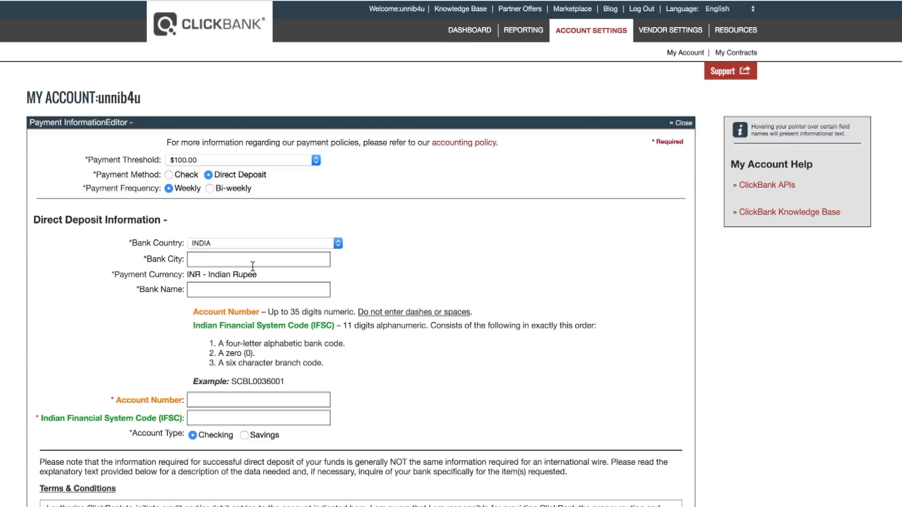
left_click(226, 289)
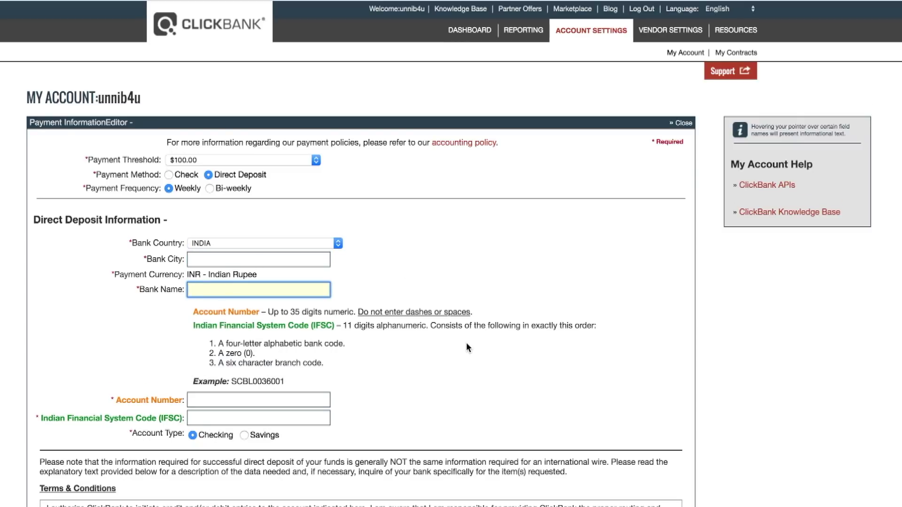
scroll(287, 319, "down", 3)
left_click(220, 318)
left_click(355, 319)
left_click(250, 334)
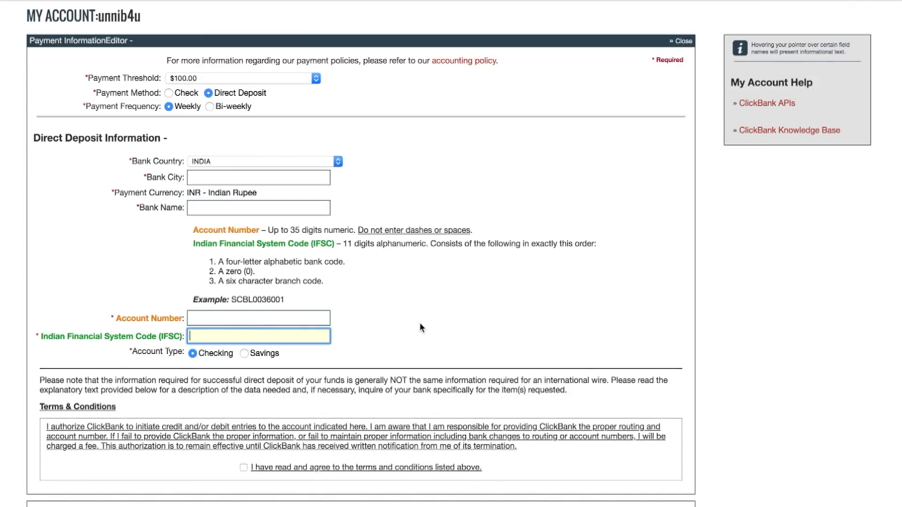
- Set the account type to Savings and agree to the direct deposit terms and conditions
left_click(245, 353)
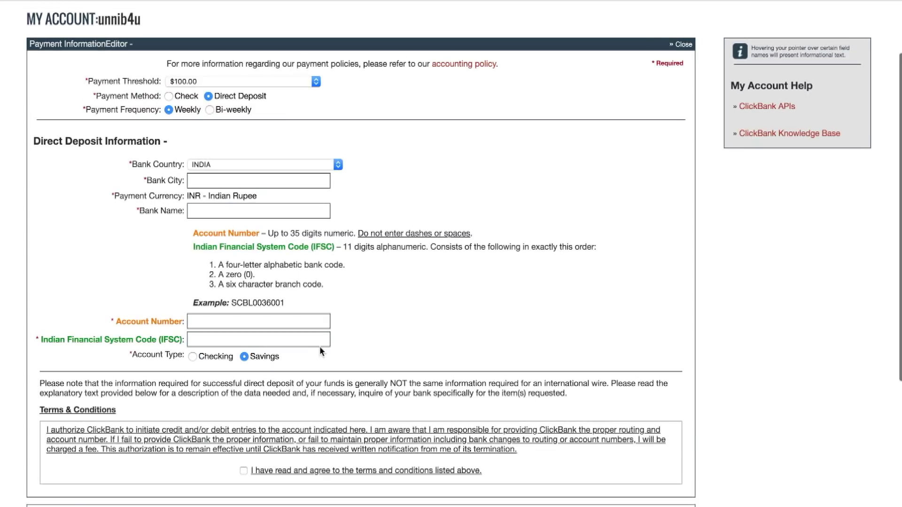
scroll(388, 314, "down", 2)
left_click(243, 370)
scroll(277, 173, "up", 4)
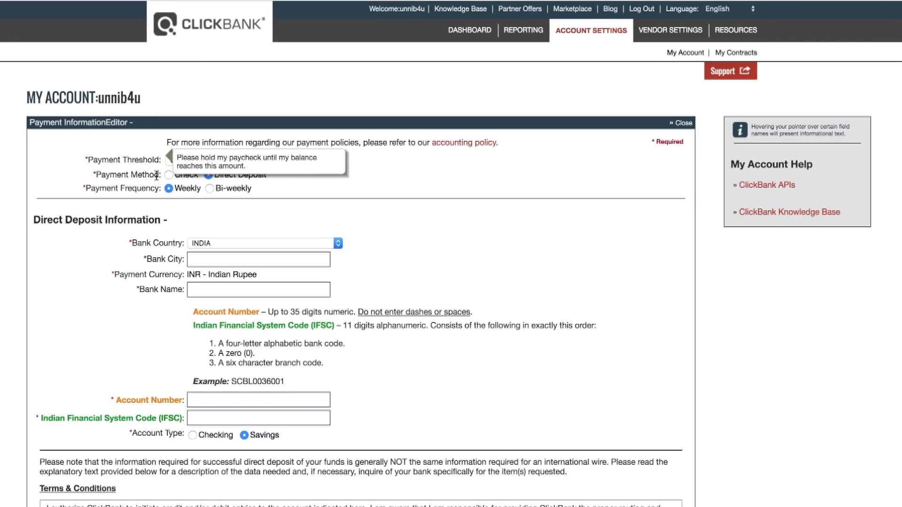
- Set the payment threshold to $10.00 with a Weekly payment frequency
left_click(212, 161)
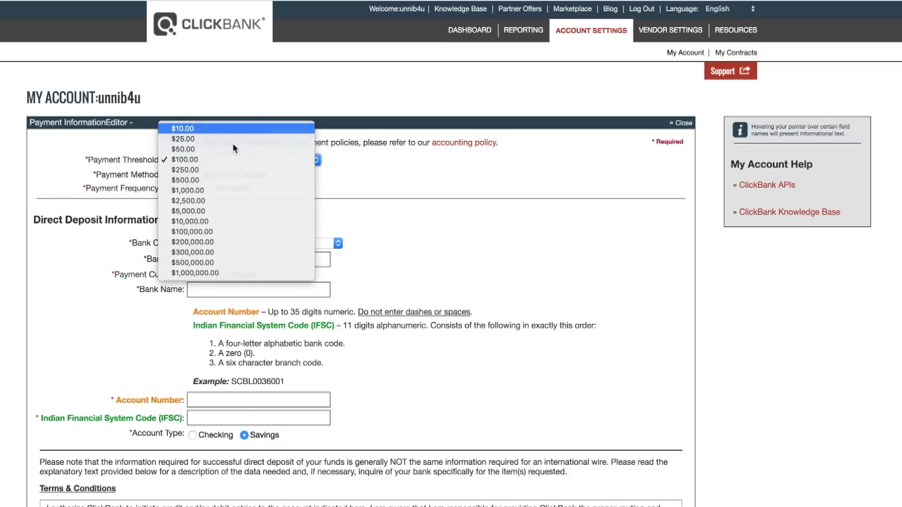
key("Return")
left_click(275, 163)
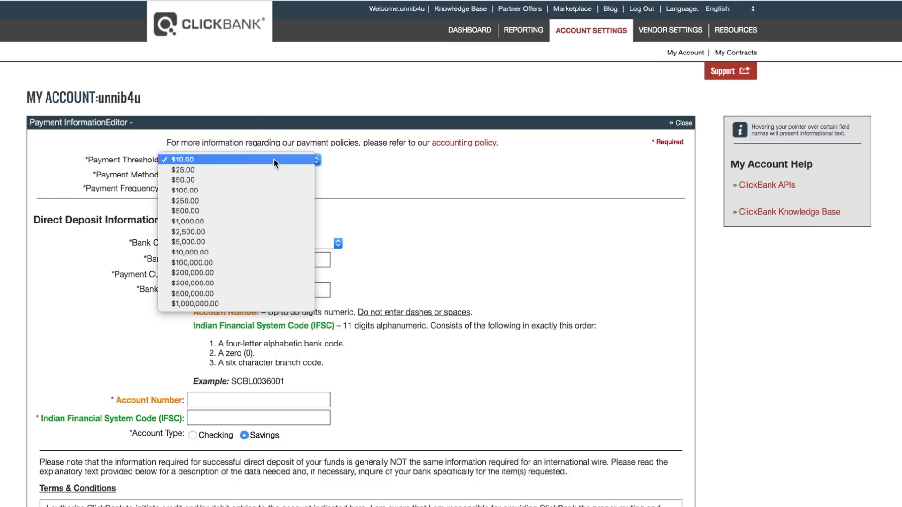
left_click(239, 162)
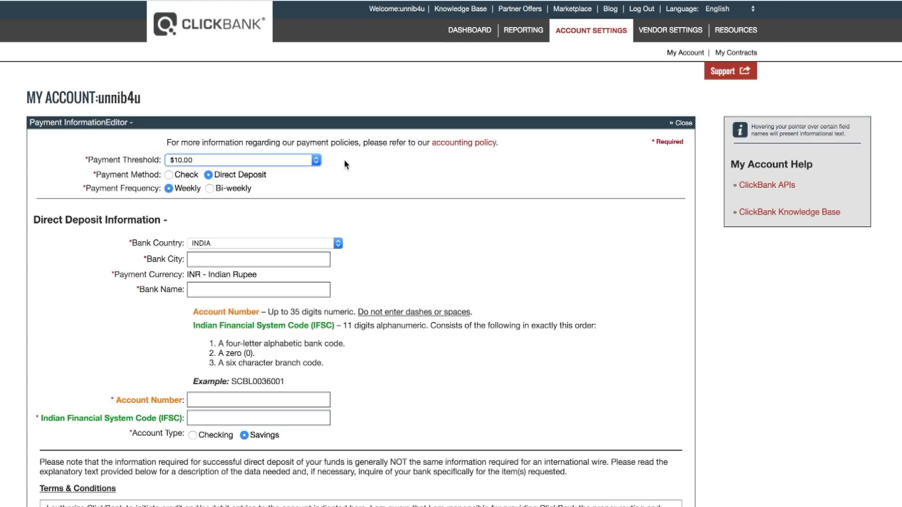
left_click(229, 162)
left_click(216, 162)
left_click(232, 162)
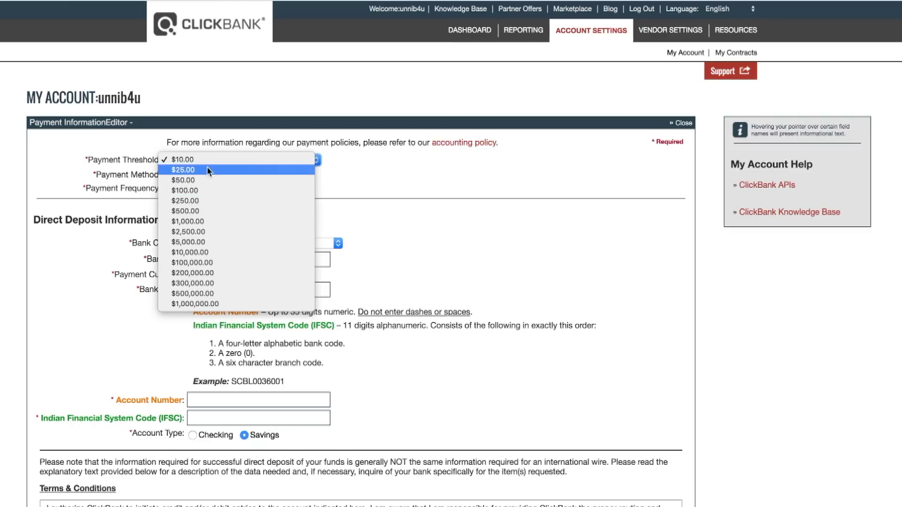
left_click(224, 160)
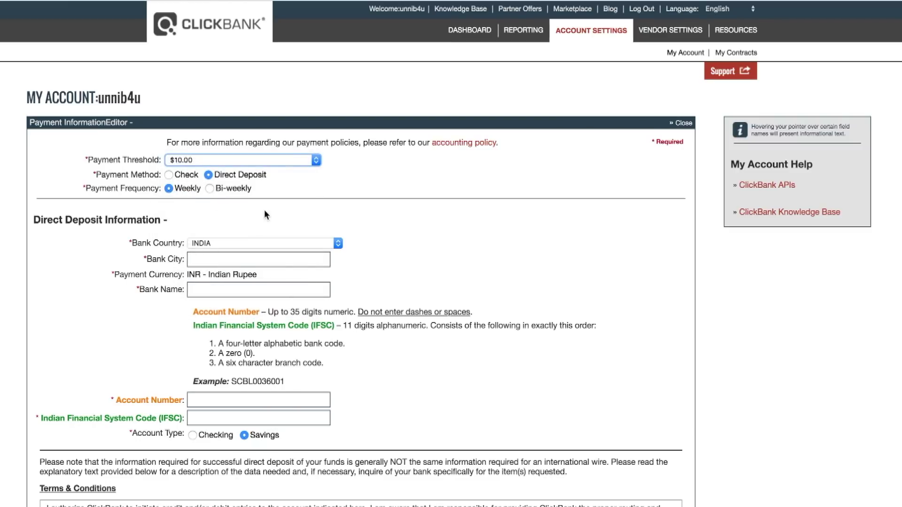
left_click(210, 189)
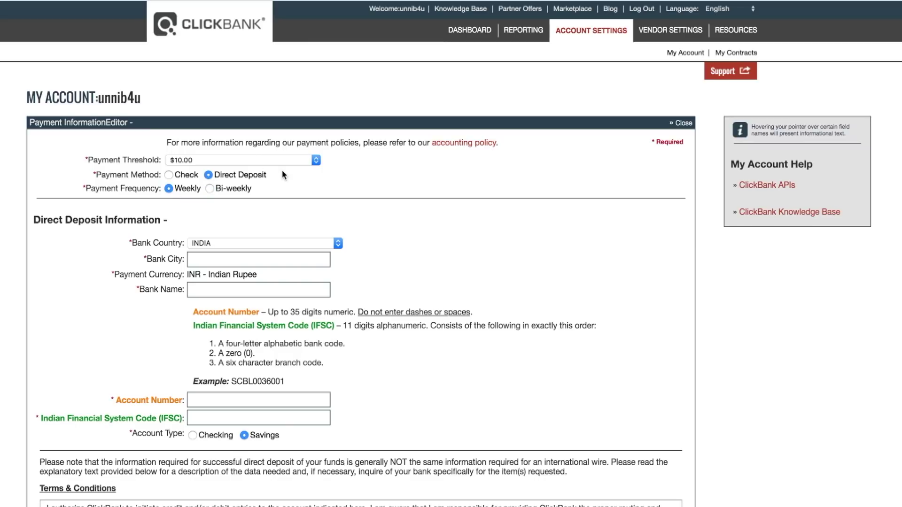
- Review the whole direct deposit form, from the payment options and bank details to the terms and saving options
scroll(278, 188, "down", 5)
left_click(234, 146)
key("Escape")
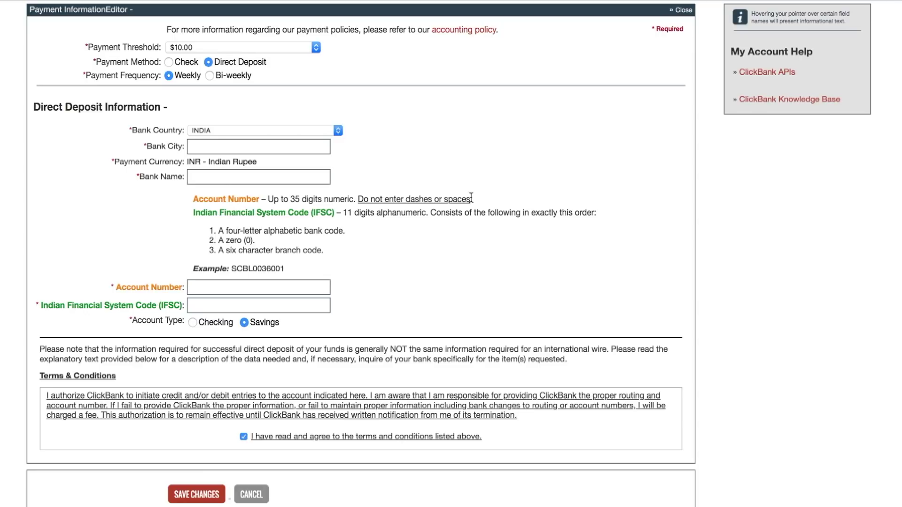
scroll(478, 188, "down", 4)
left_click(243, 207)
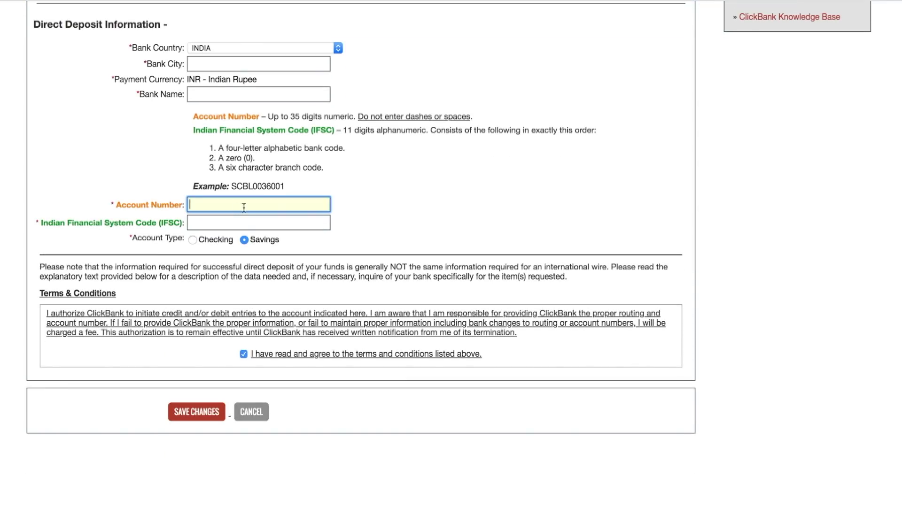
left_click(302, 221)
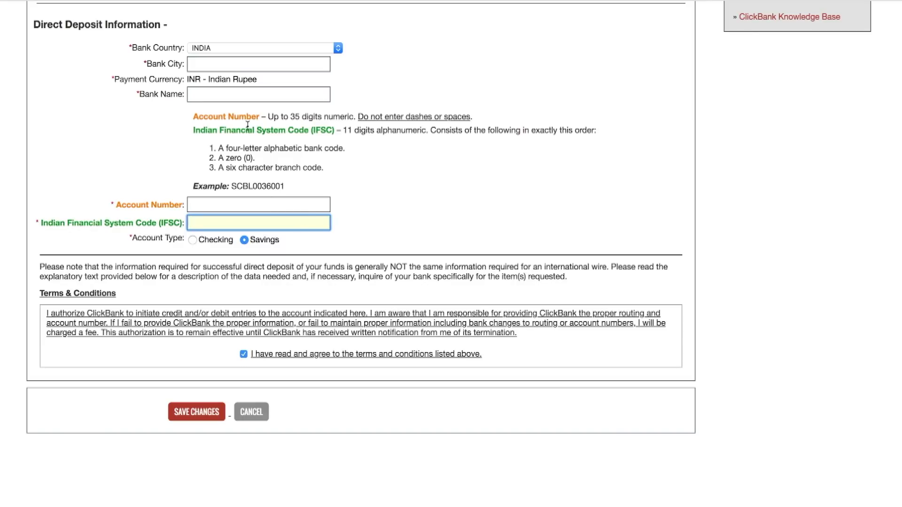
scroll(261, 279, "down", 4)
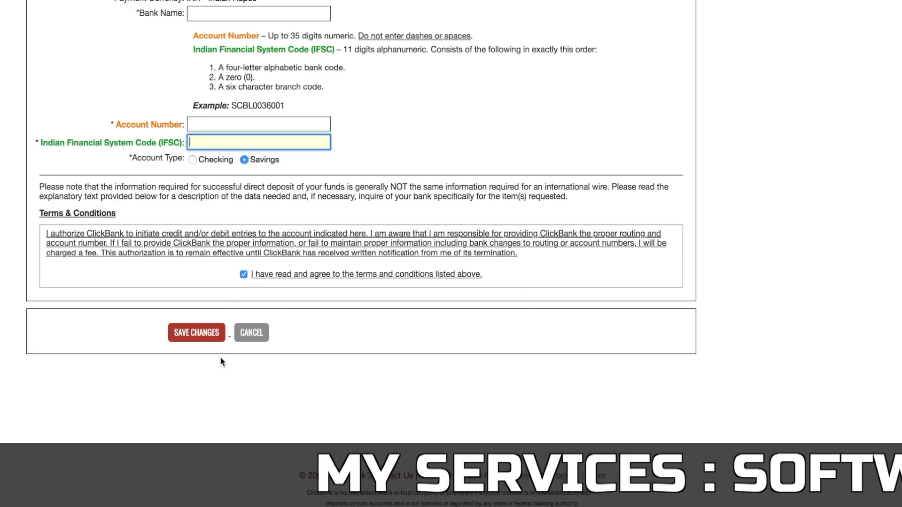
scroll(244, 327, "up", 6)
scroll(244, 328, "down", 6)
scroll(243, 328, "up", 6)
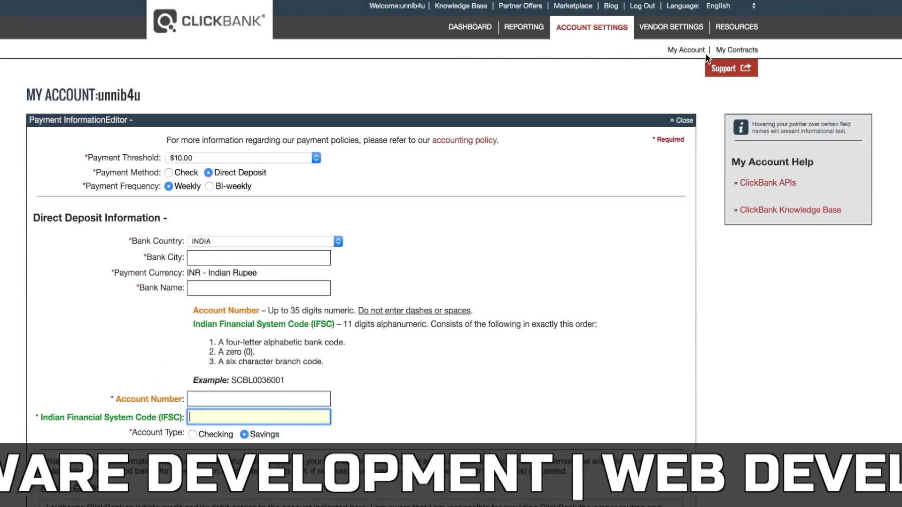
- Open the Dashboard and look through the weekly and daily sales snapshots
left_click(477, 28)
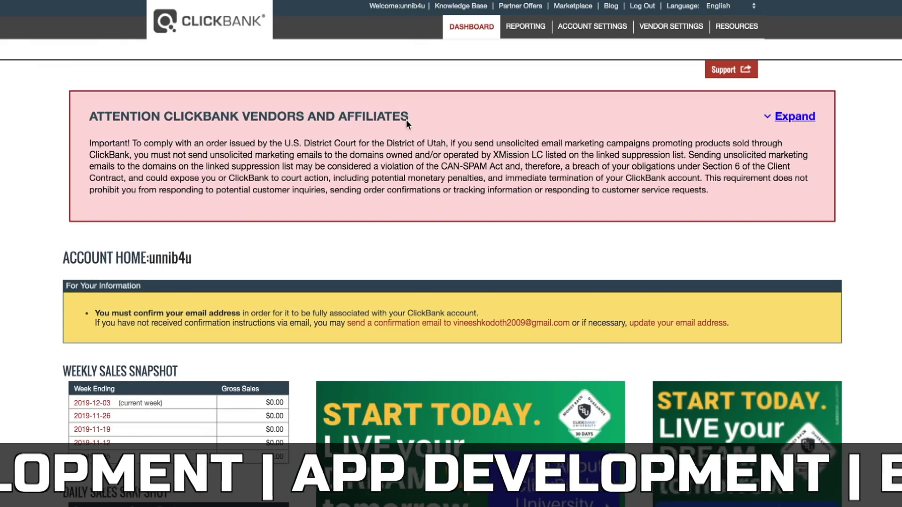
scroll(355, 282, "down", 5)
scroll(209, 259, "up", 1)
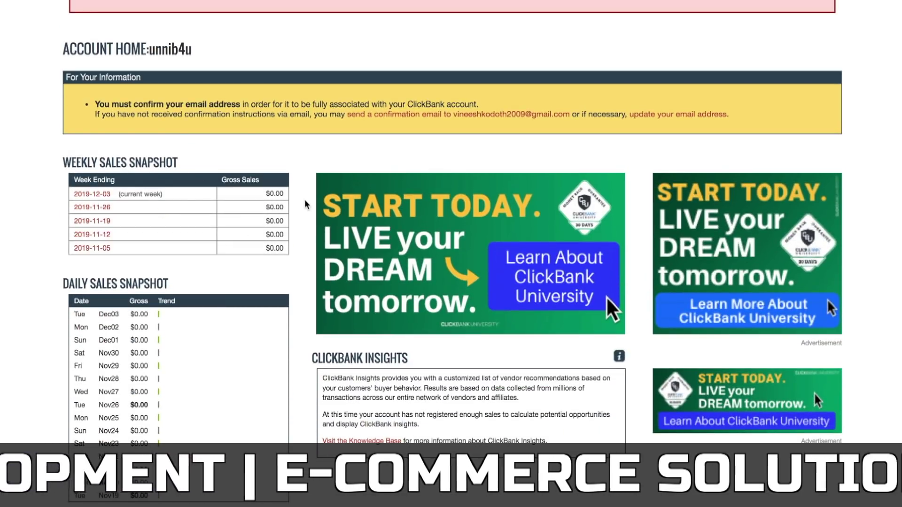
- Examine the hops chart and the vendor statistics table in the Reporting analytics, and return to the Dashboard
scroll(305, 205, "up", 5)
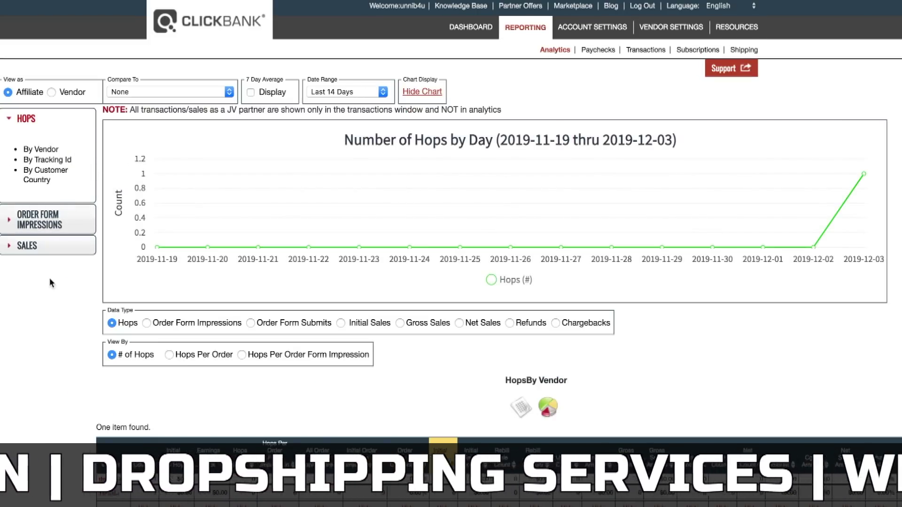
scroll(113, 297, "down", 1)
scroll(113, 297, "down", 3)
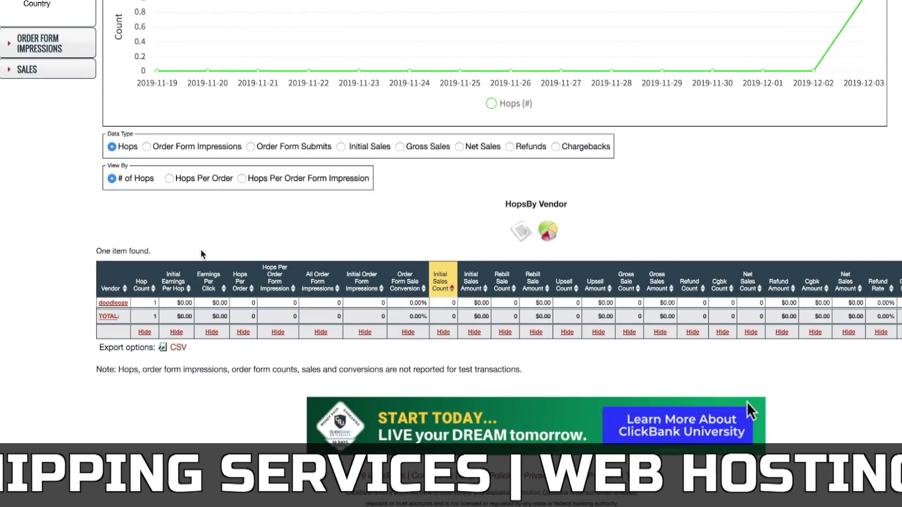
scroll(199, 257, "up", 2)
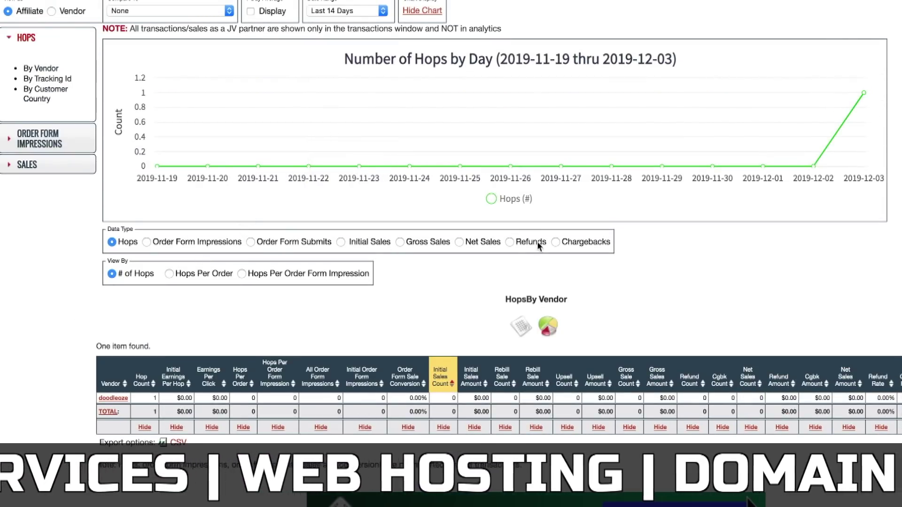
scroll(518, 245, "up", 2)
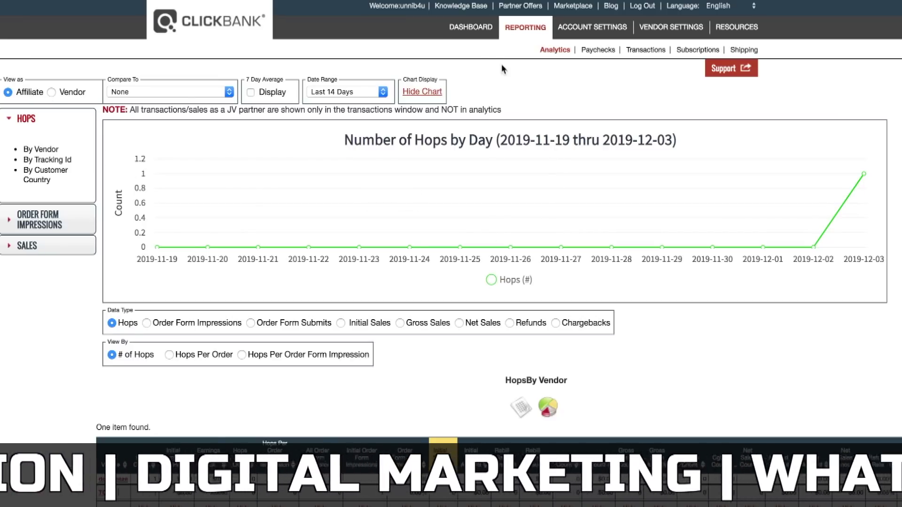
left_click(481, 37)
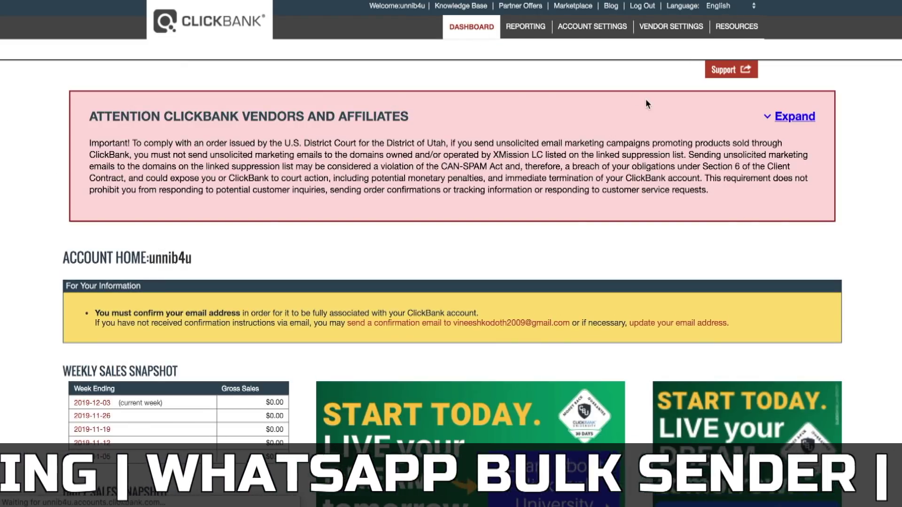